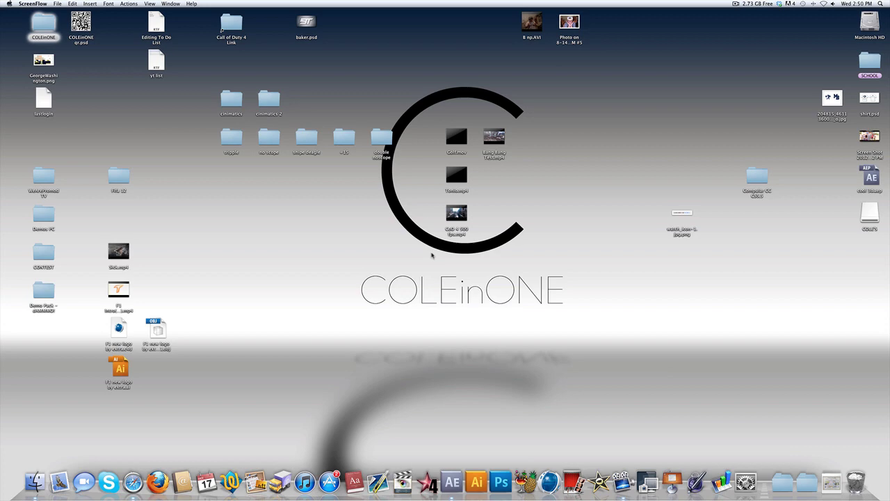
- Switch to the browser and examine the scope twirl effect about 12 seconds into the "All That. | OCC 41 Entry" video
key("ctrl+Right")
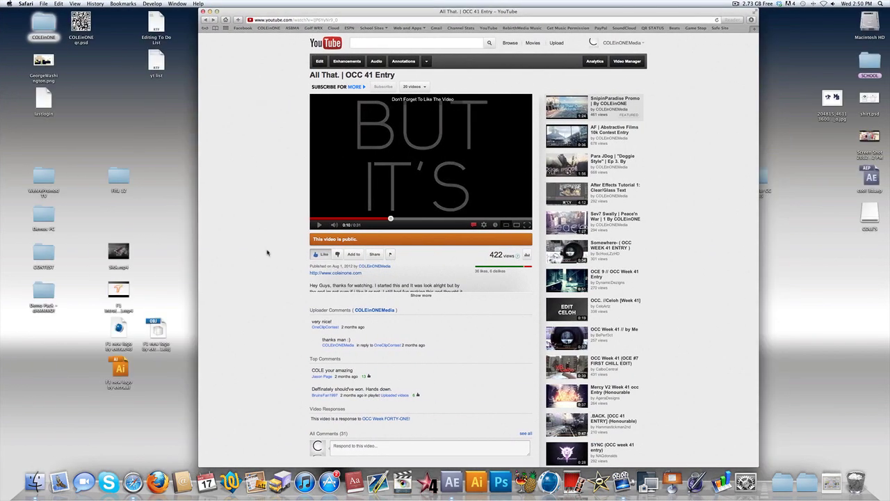
left_click(319, 224)
left_click_drag(343, 226, 353, 226)
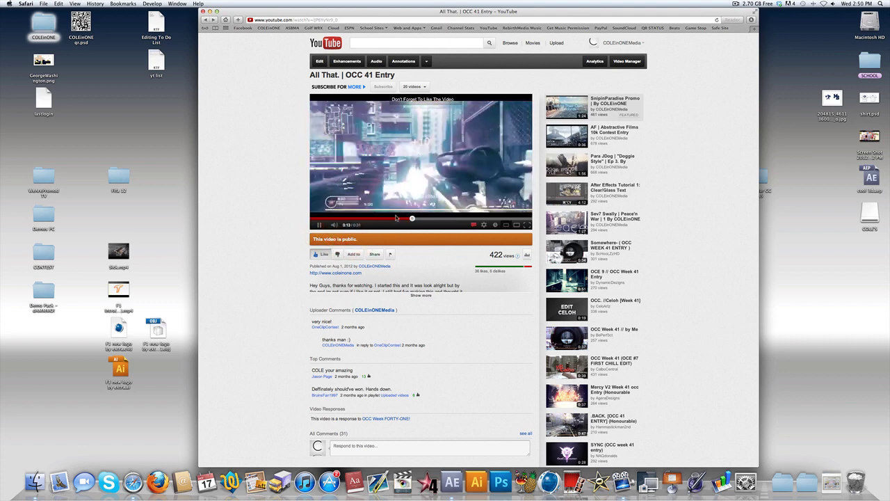
left_click(397, 217)
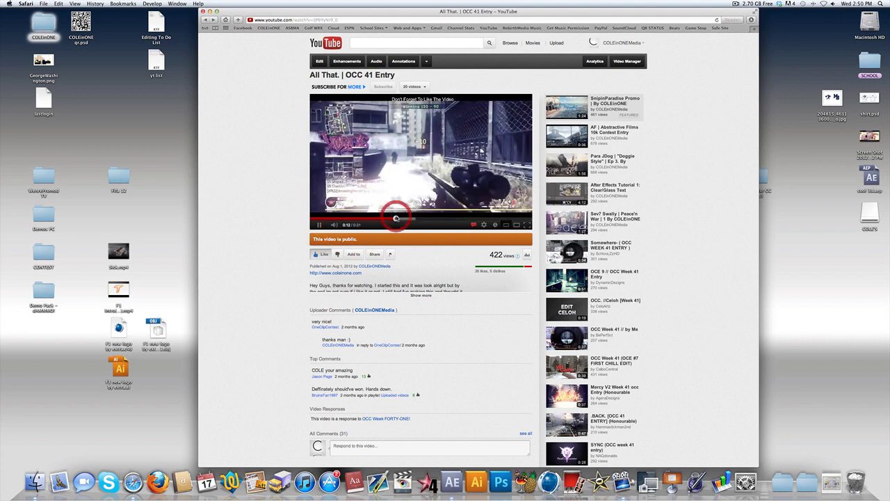
left_click(319, 224)
left_click(402, 220)
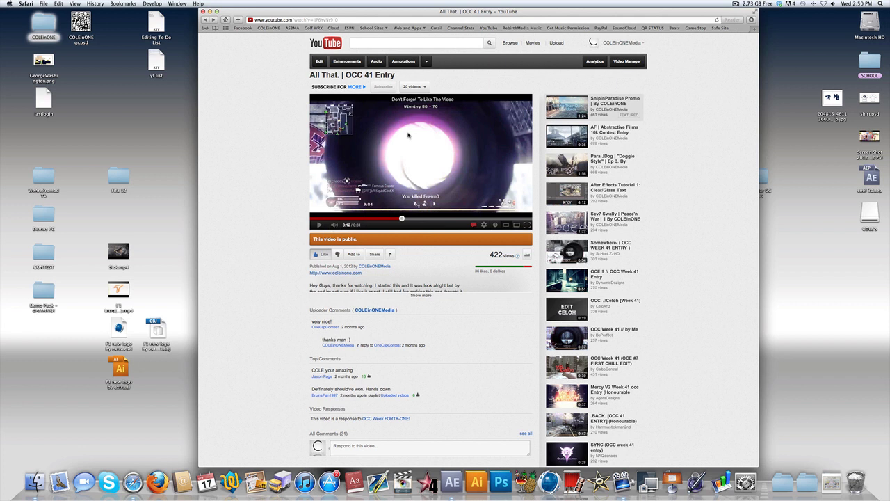
left_click(313, 224)
left_click(313, 224)
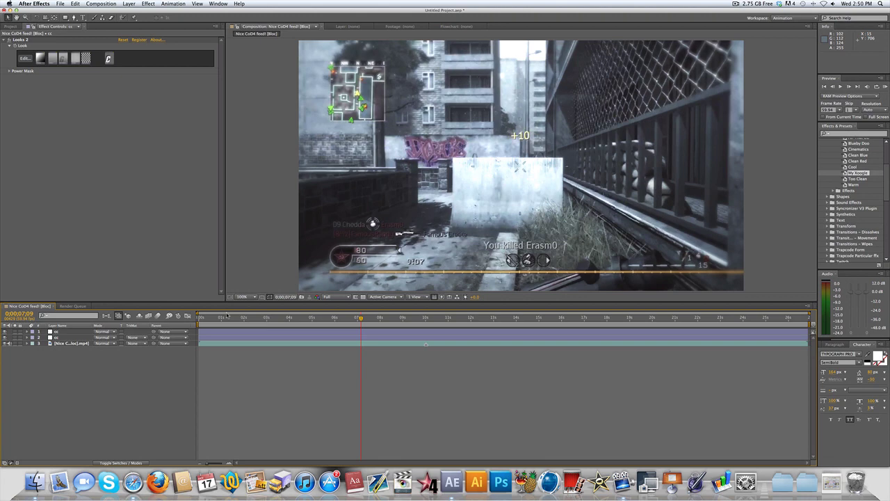
- In After Effects, move the current time to the scoped shot at 0;00;10;01 and hide both cc layers
left_click(217, 317)
left_click_drag(237, 315, 427, 308)
key("shift")
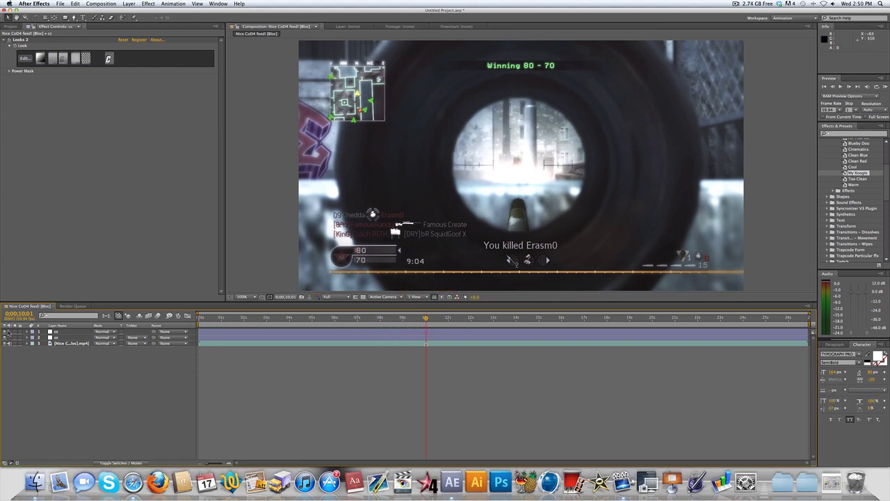
left_click(39, 380)
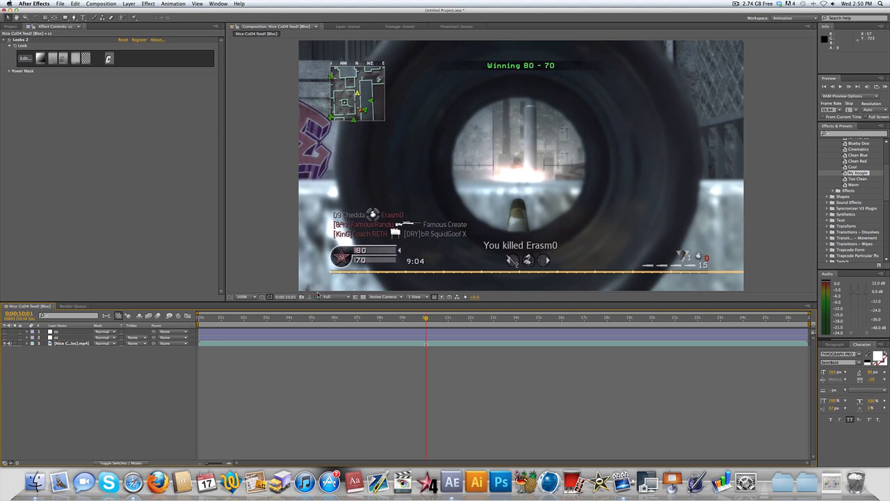
- Add a new adjustment layer, place it directly above the gameplay footage, and rename it "twirl"
key("super+alt")
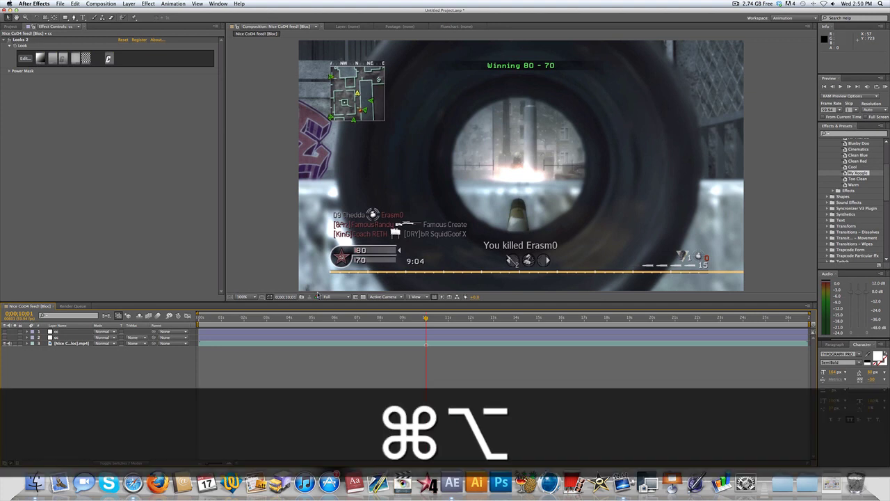
key("super+alt+y")
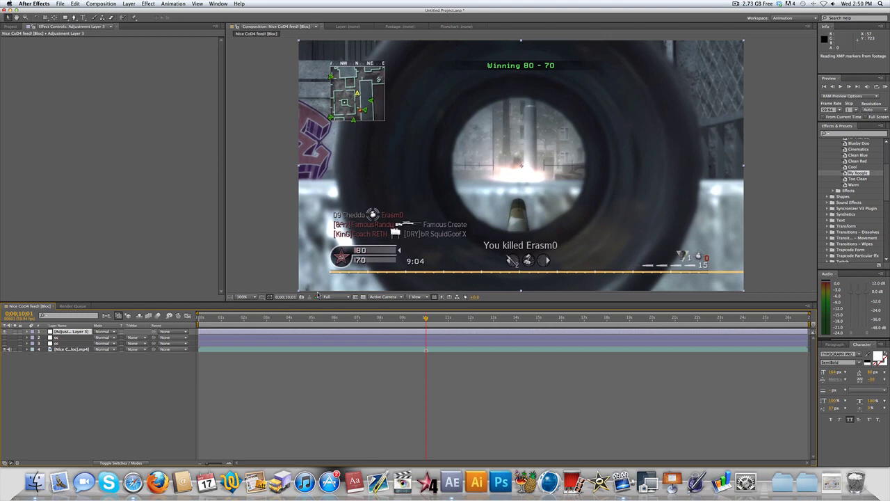
left_click(130, 3)
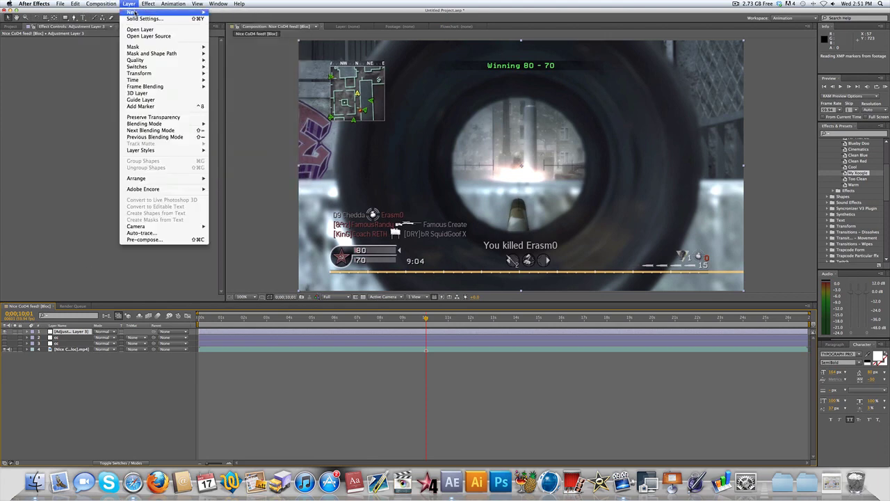
left_click(40, 244)
left_click_drag(64, 333, 67, 348)
key("Return")
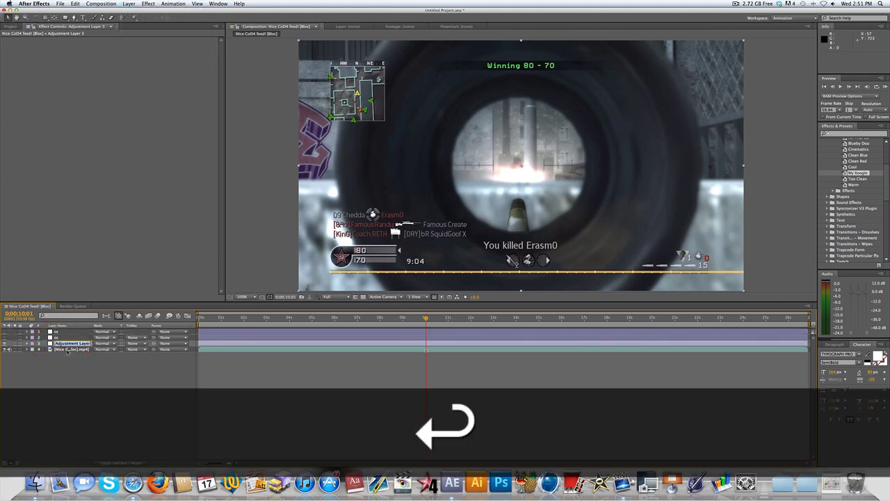
type("twirl")
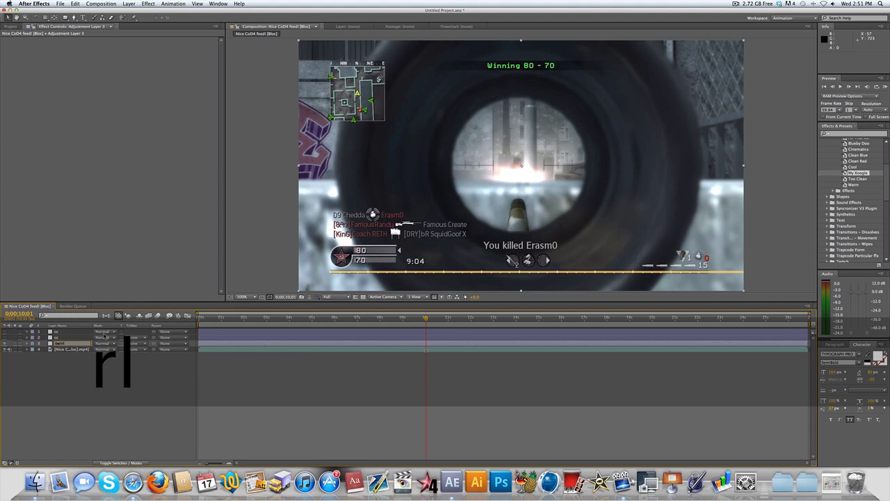
- Trim the start of the twirl layer to the current time, 0;00;10;01
left_click(360, 344)
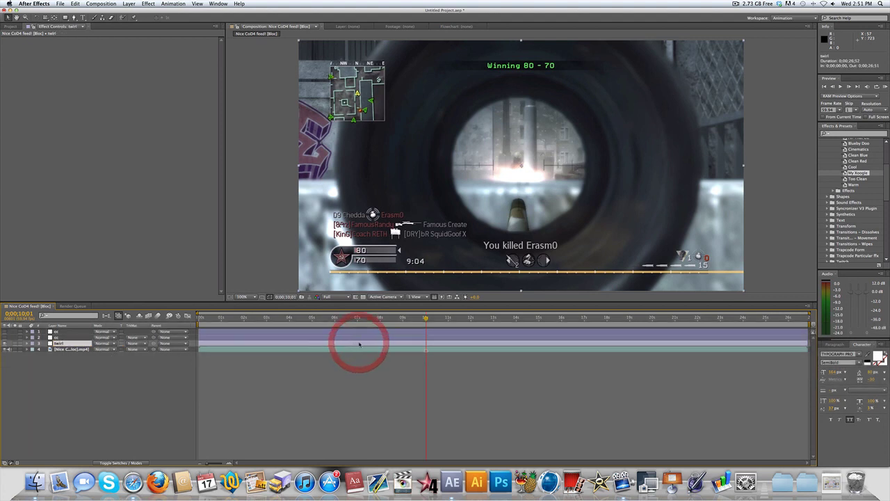
key("alt")
key("alt+bracketleft")
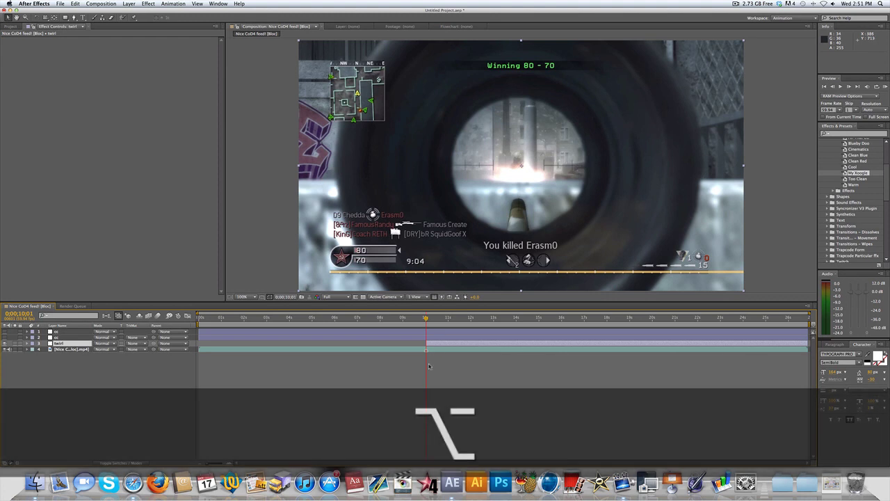
- Apply the Distort Twirl effect to the twirl layer, with Angle 180° and Twirl Radius 17
left_click(835, 137)
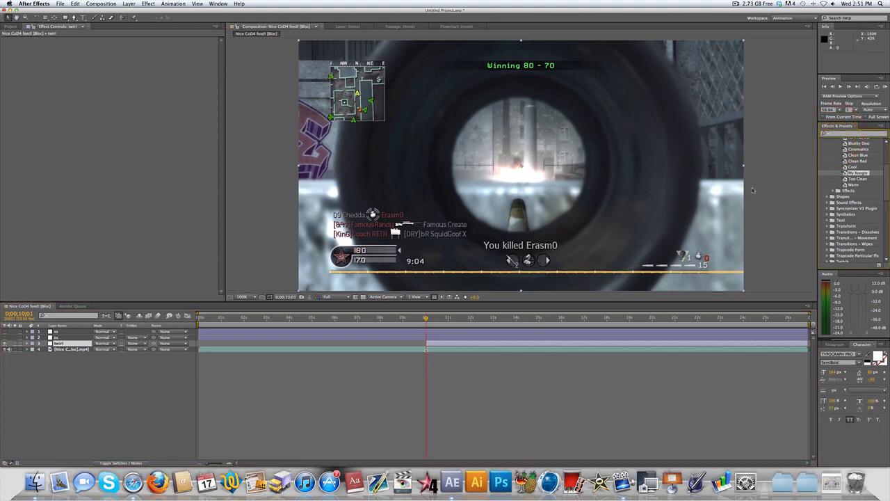
type("twirl")
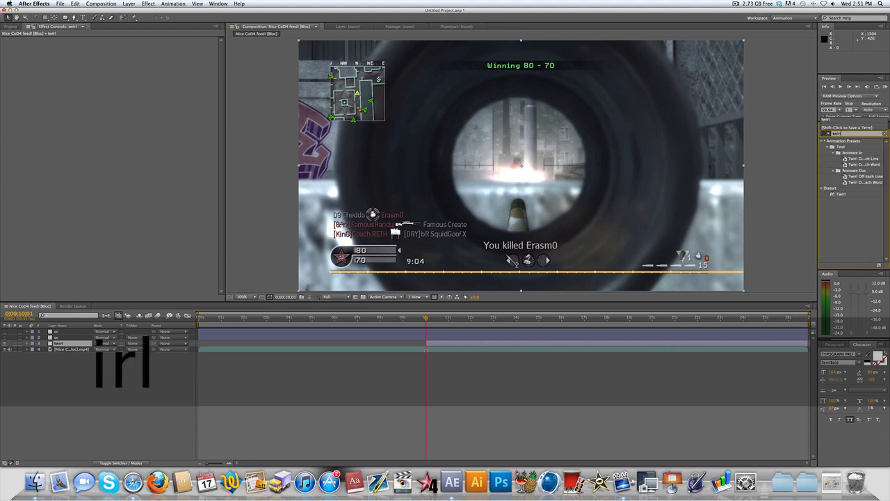
left_click_drag(841, 193, 458, 347)
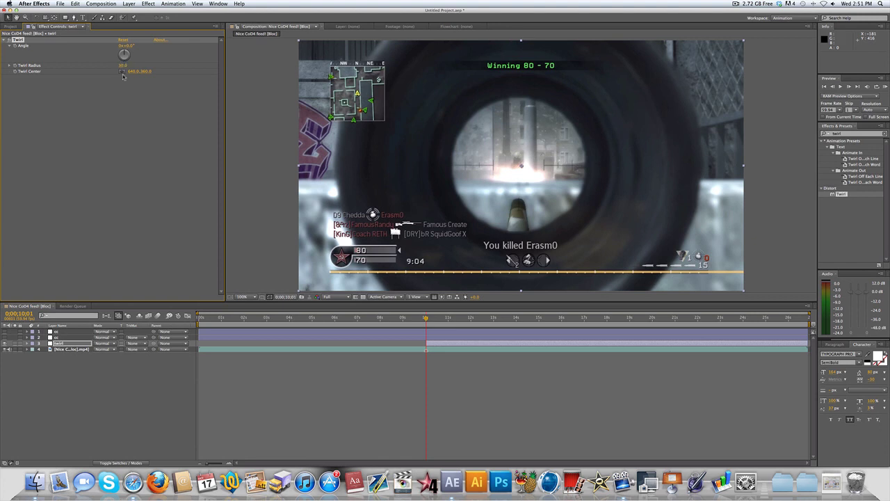
left_click_drag(126, 53, 122, 33)
mouse_move(123, 53)
left_mouse_down()
mouse_move(131, 51)
mouse_move(133, 66)
mouse_move(144, 56)
mouse_move(141, 74)
mouse_move(124, 80)
left_mouse_up()
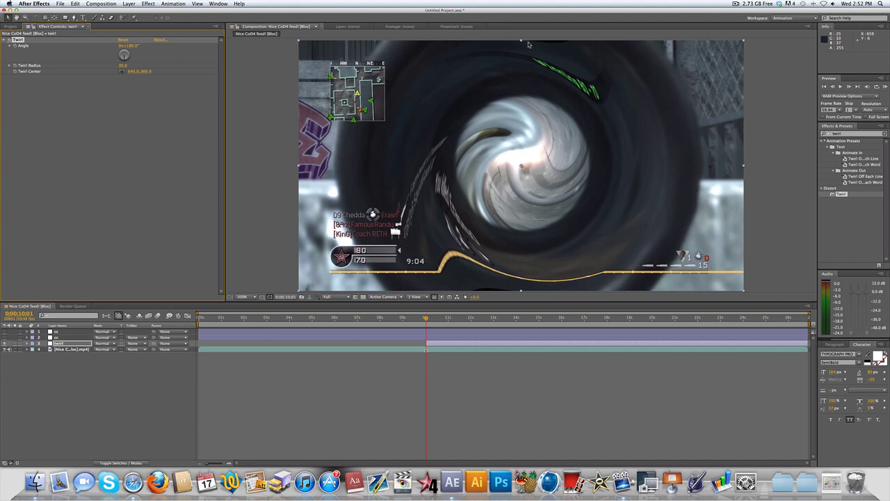
left_click_drag(122, 66, 119, 66)
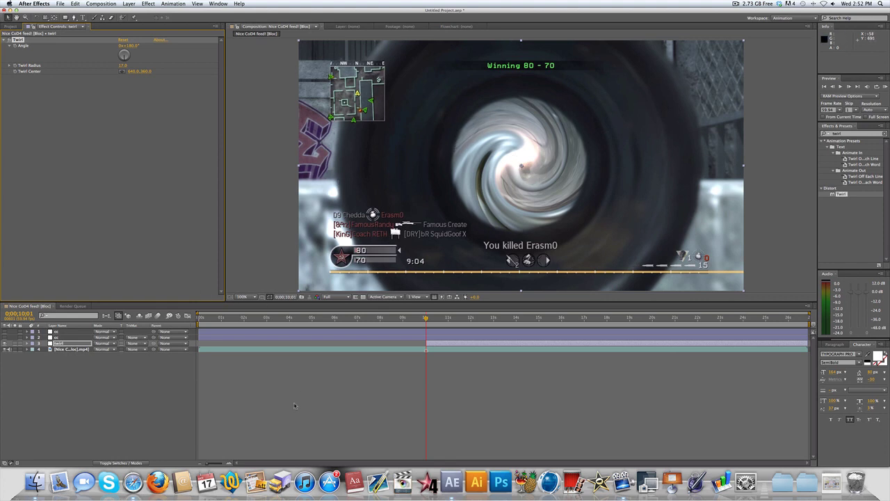
- Set a Twirl Angle keyframe at 0;00;10;01 and reveal the twirl layer's keyframed properties
left_click(15, 46)
left_click(14, 66)
key("u")
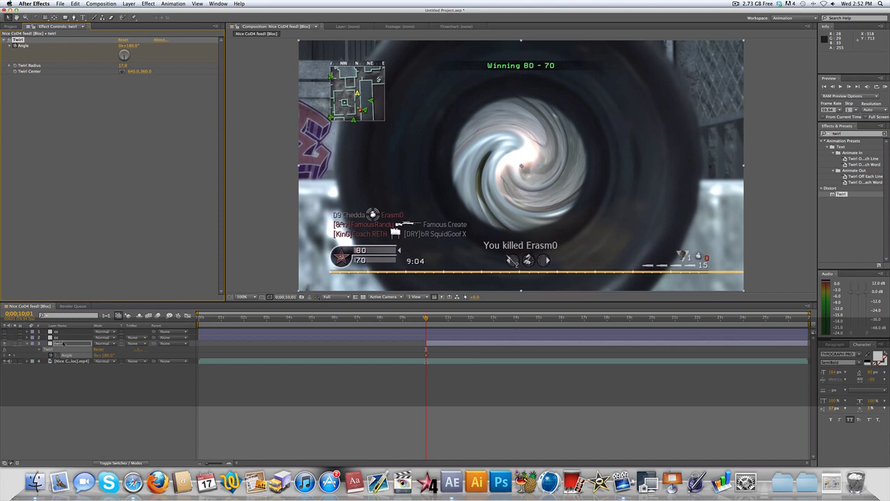
- Advance 20 frames to 0;00;10;21 and set the Twirl Angle to 0° there
key("super+shift")
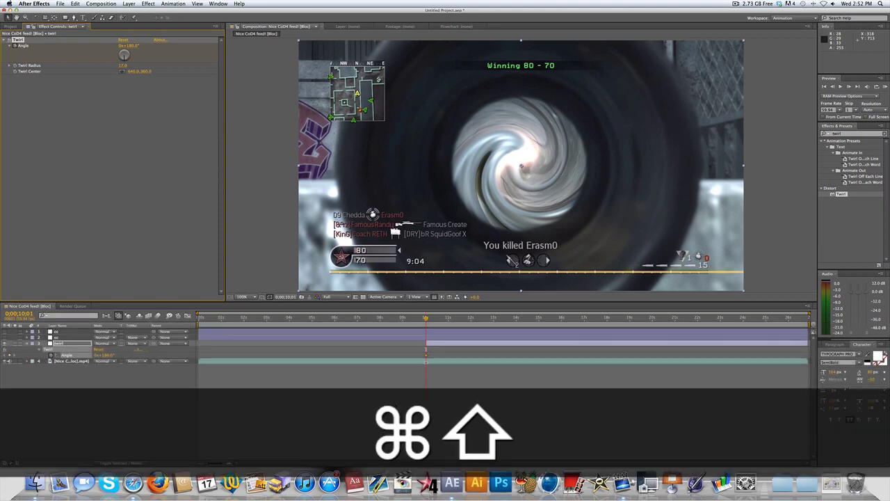
key("super+shift+Right")
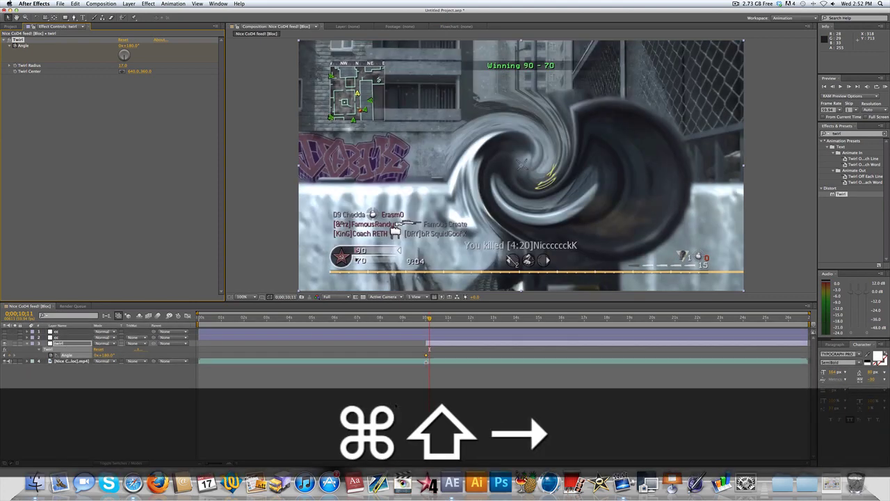
key("super+shift+Right")
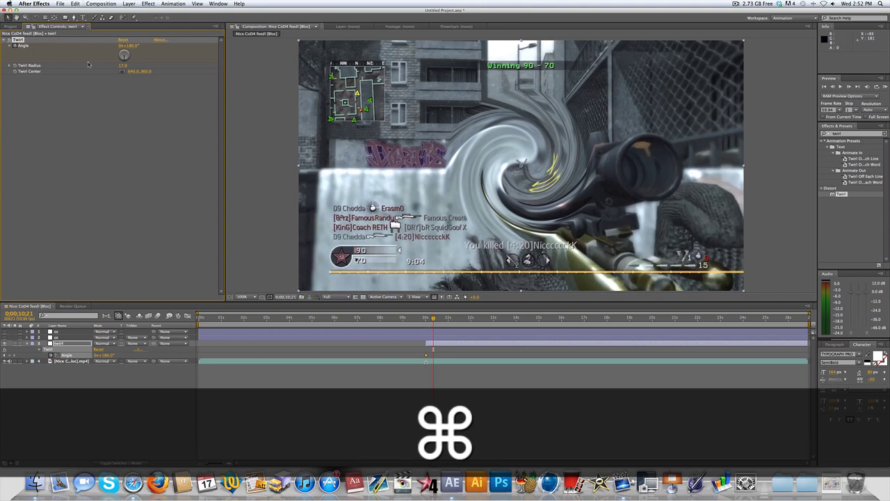
left_click(132, 46)
type("0")
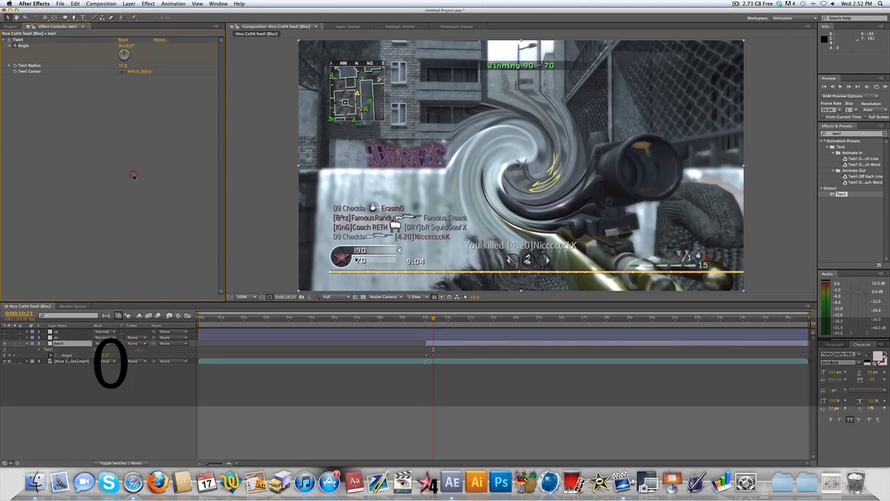
left_click(133, 176)
- Preview the untwisting animation by scrubbing through the frames between the two Twirl Angle keyframes
left_click_drag(428, 319, 430, 319)
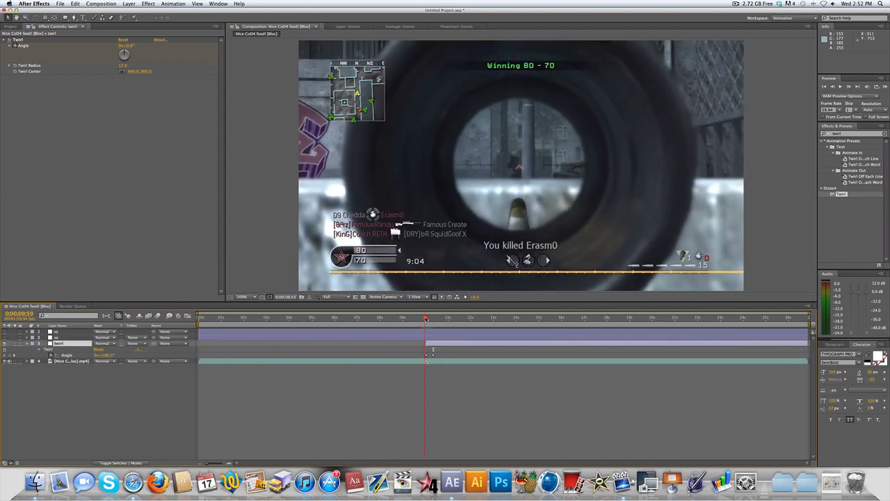
key("shift")
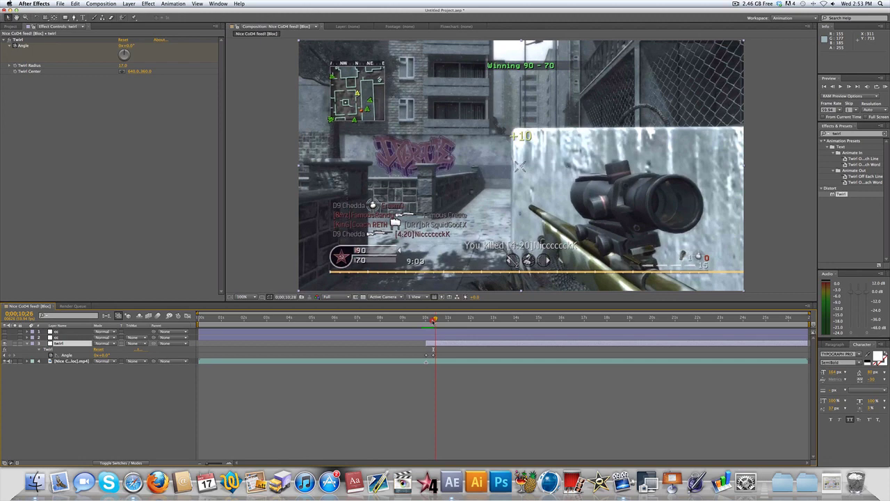
left_click_drag(425, 322, 429, 321)
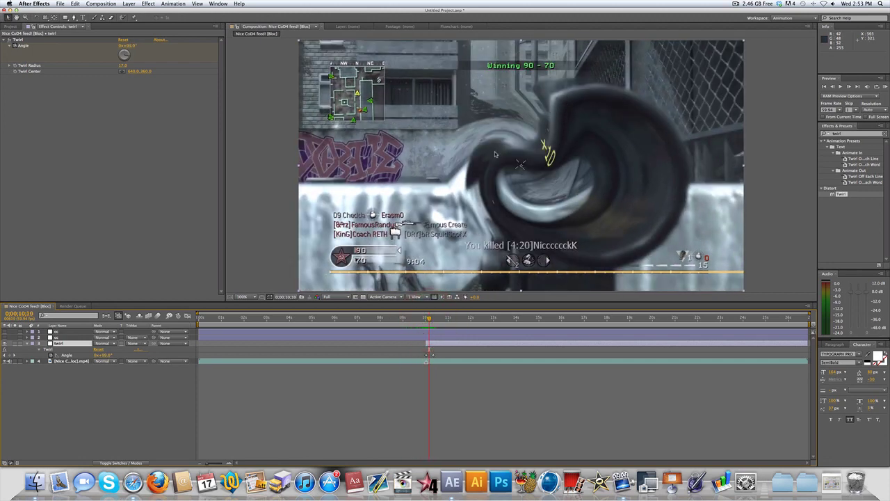
left_click(514, 221)
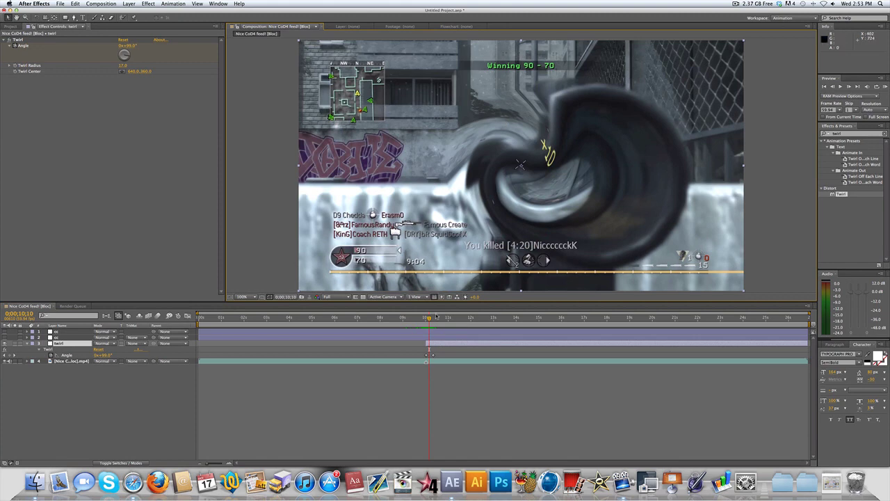
left_click(425, 317, "shift")
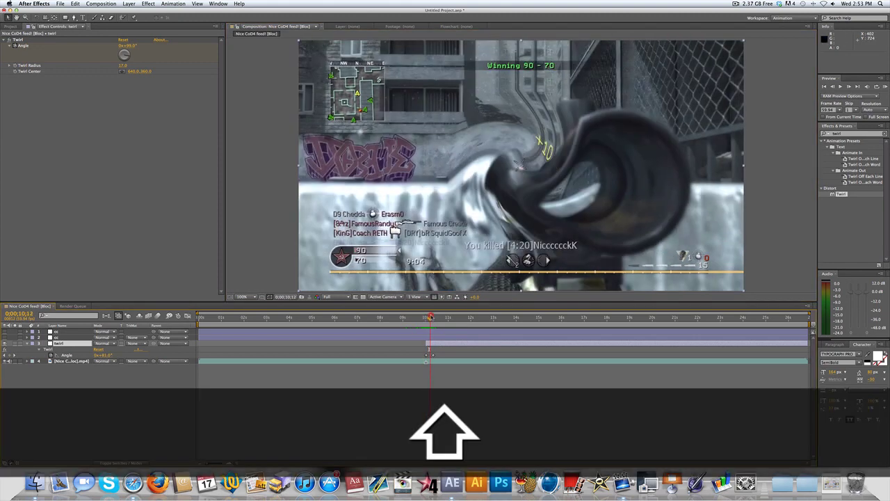
- Make both cc layers visible again and return the current time to 0;00;10;01
mouse_move(431, 317)
left_mouse_down()
mouse_move(408, 319)
mouse_move(433, 320)
mouse_move(411, 320)
mouse_move(428, 333)
left_mouse_up()
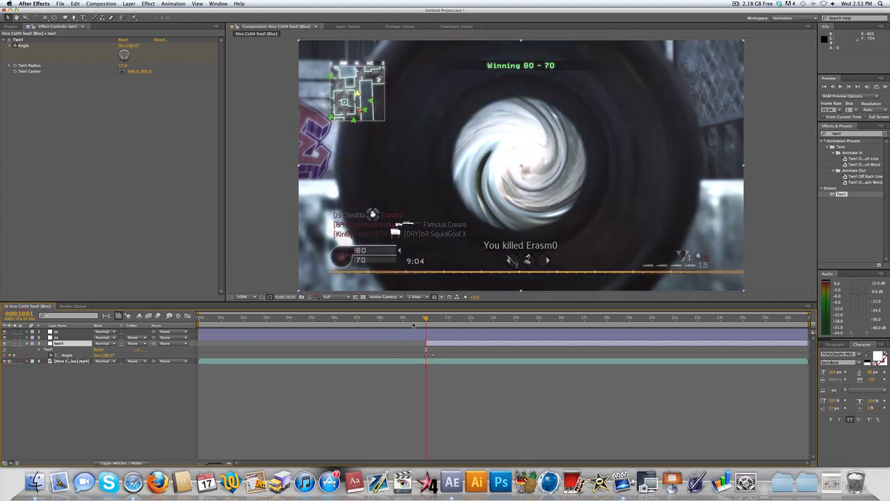
left_click_drag(418, 319, 425, 322)
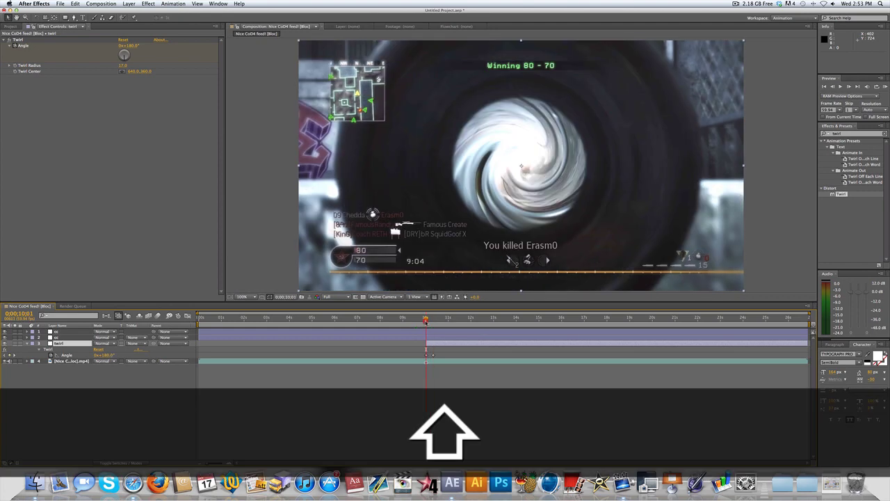
left_click(426, 320)
- Add an adjustment layer named "flash" directly above the twirl layer, trimmed to start at 0;00;10;01
key("super+alt+y")
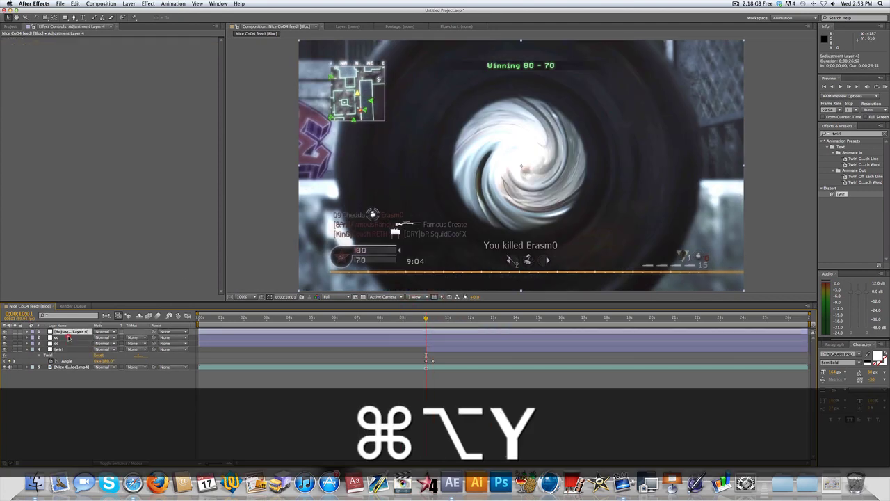
left_click_drag(70, 334, 75, 348)
key("alt+bracketleft")
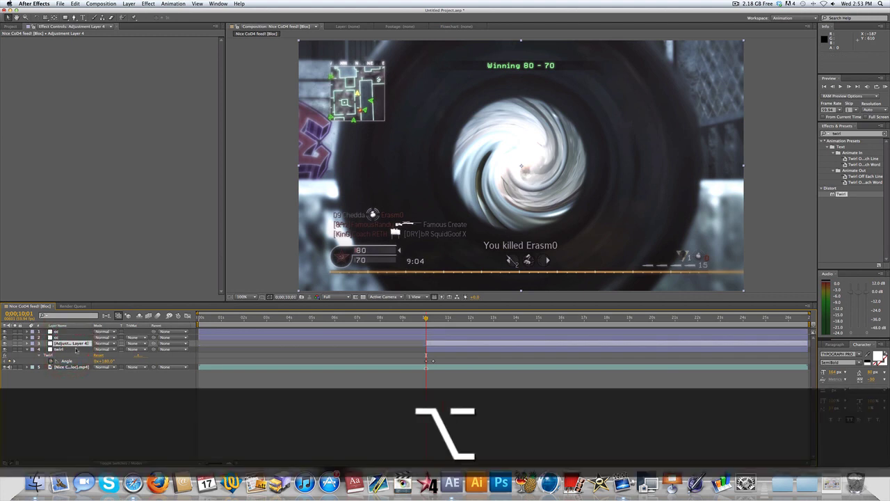
key("Return")
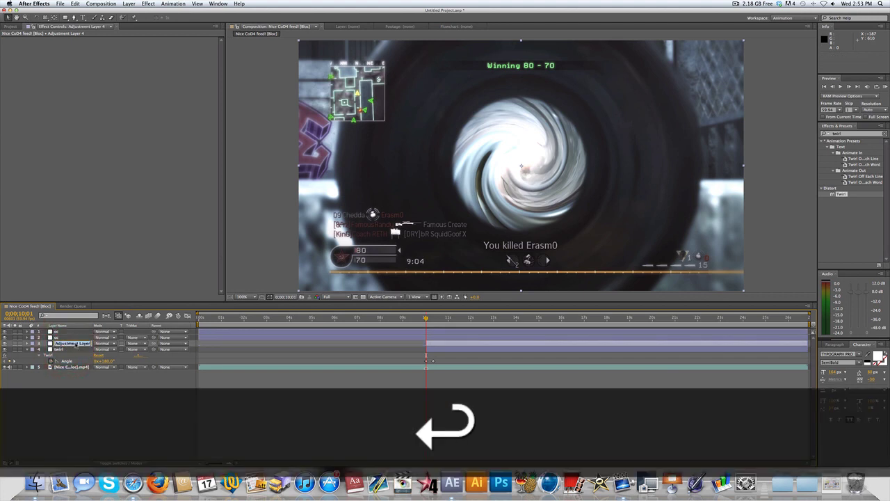
type("flash")
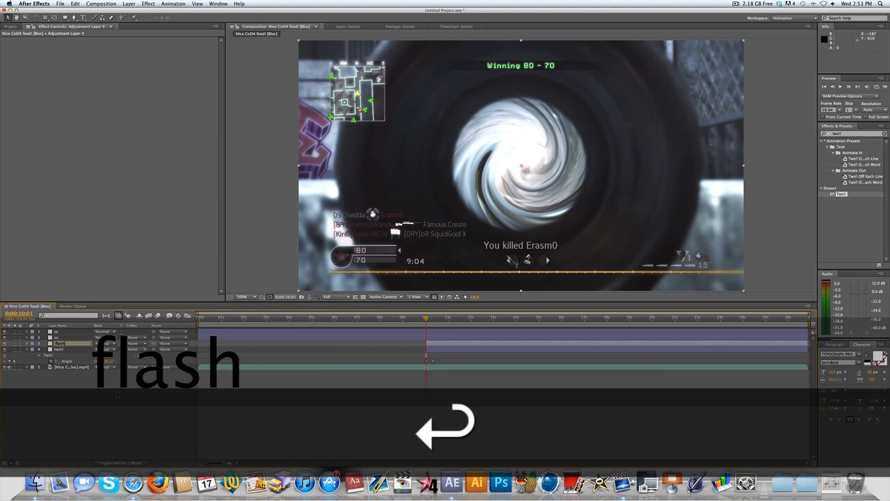
- Apply the Trapcode Shine effect to the flash adjustment layer
left_click(114, 391)
left_click(70, 343)
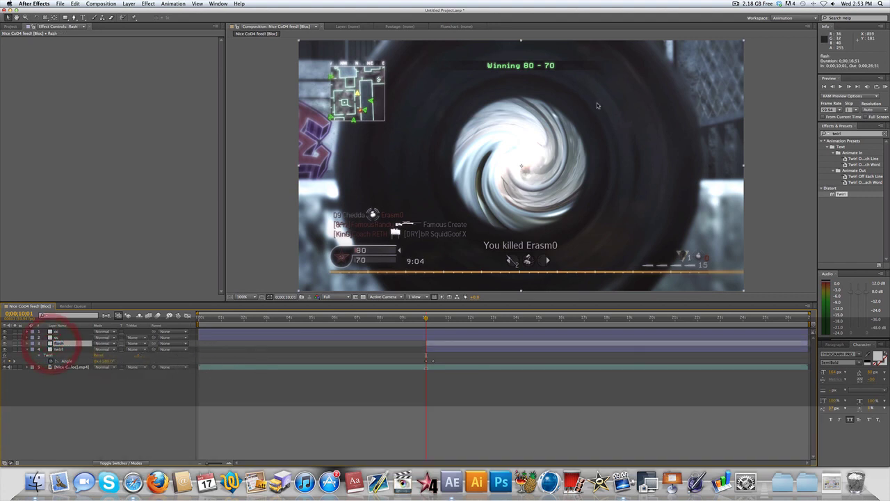
left_click(865, 134)
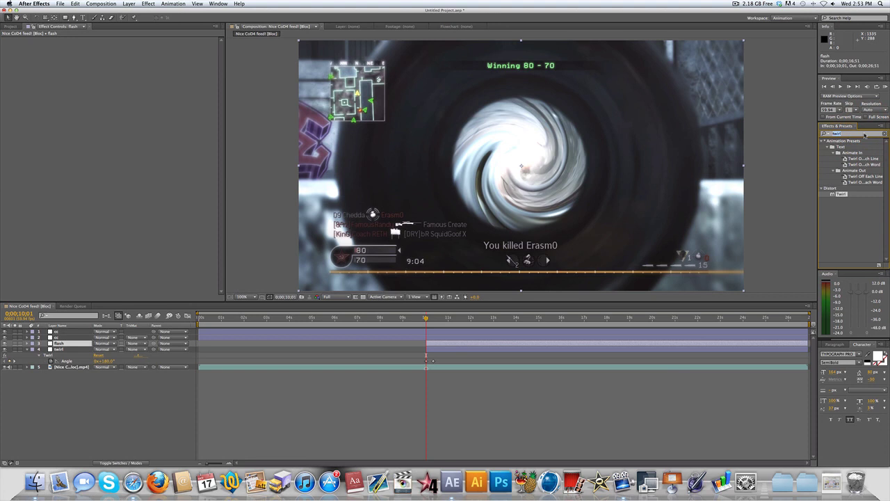
type("igh")
key("BackSpace")
key("BackSpace")
key("BackSpace")
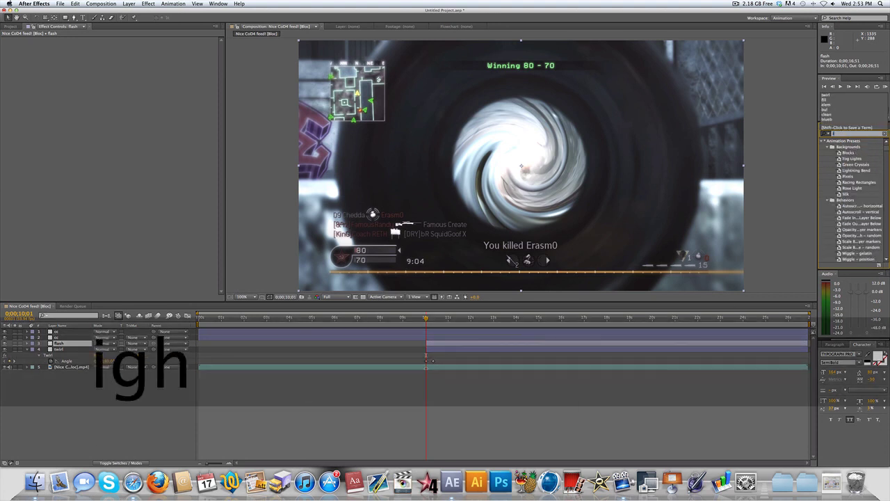
type("shine")
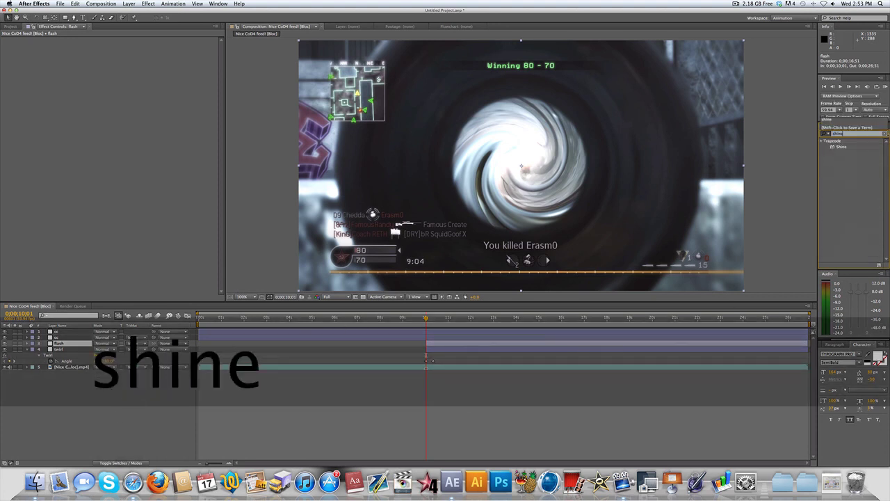
left_click_drag(838, 147, 55, 249)
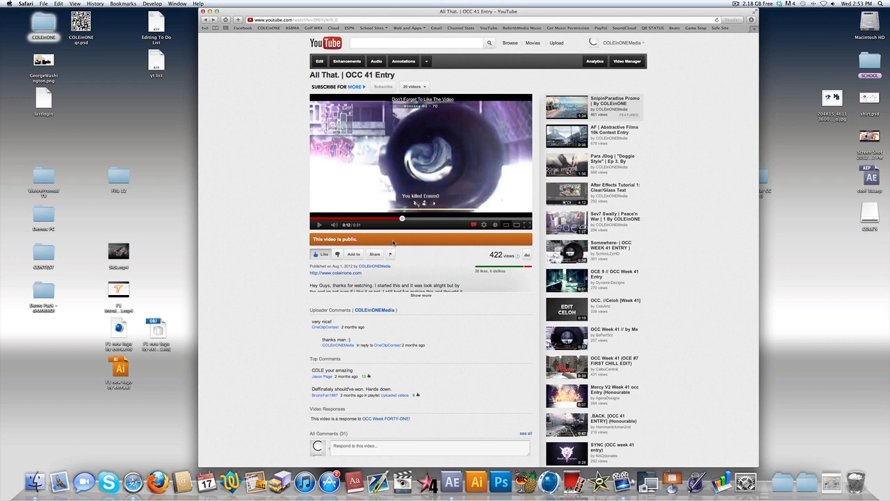
- Play the reference edit on YouTube in Safari around 0:12 to examine its twirl and flash
left_click(318, 225)
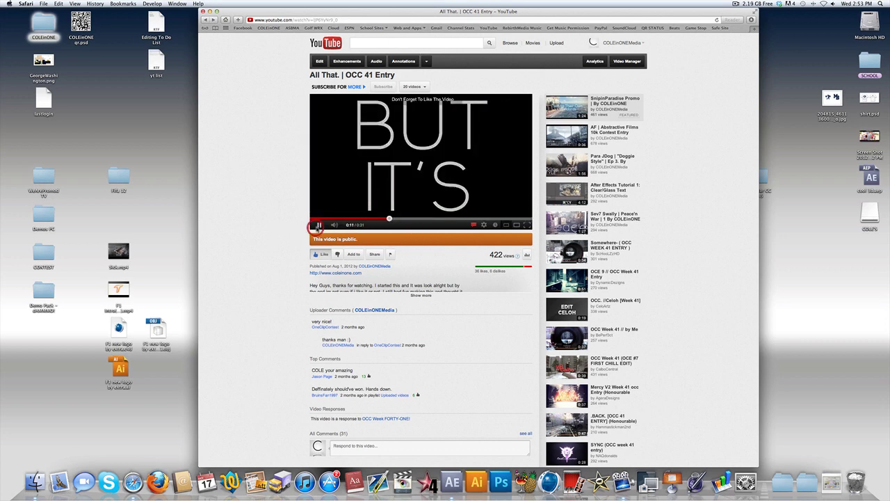
left_click(318, 225)
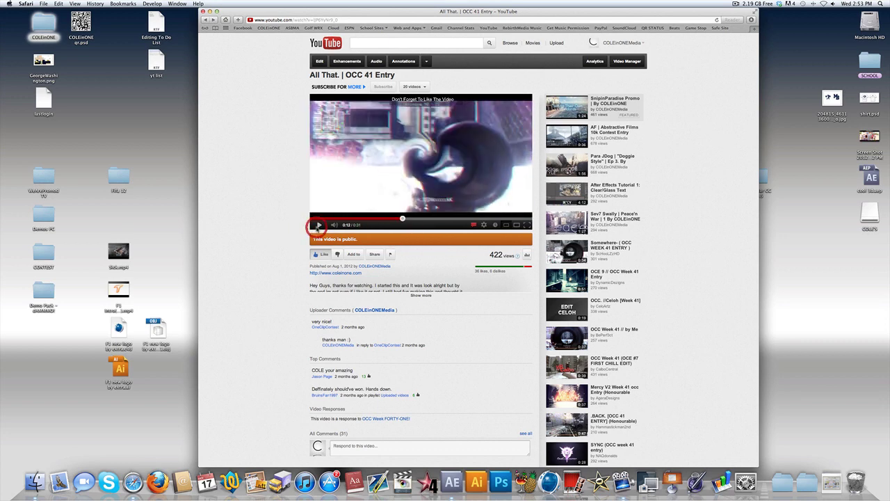
left_click(318, 225)
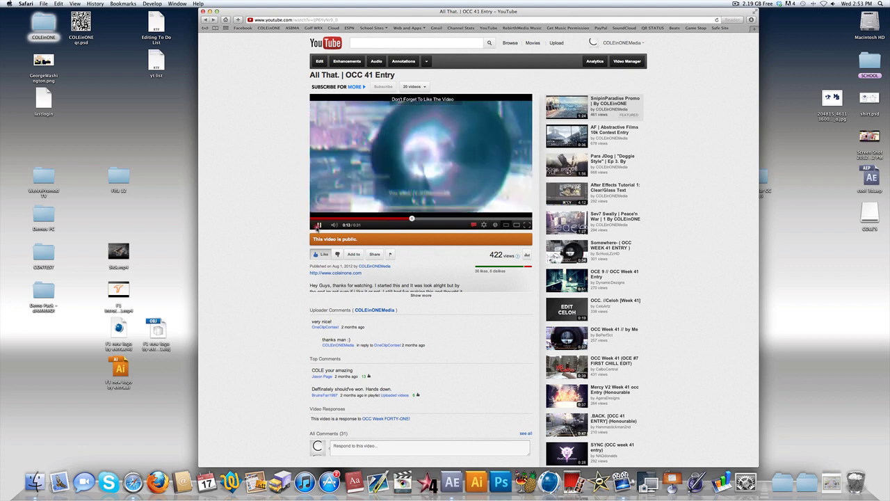
left_click(318, 225)
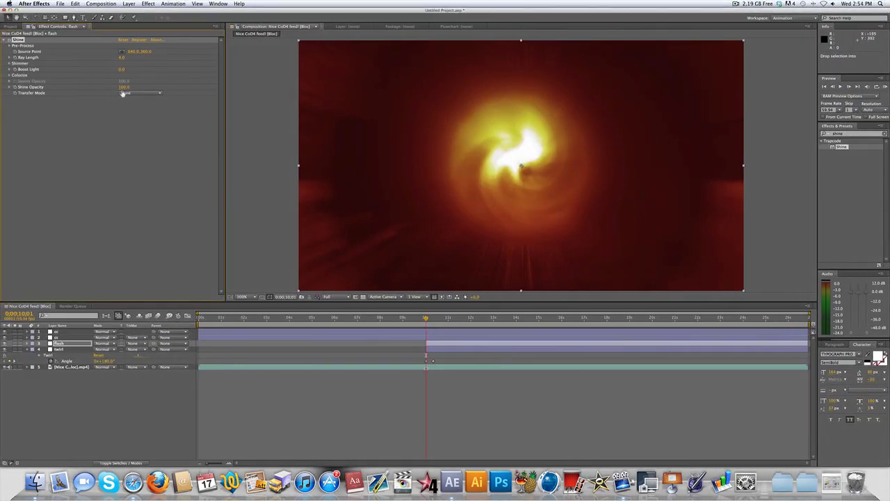
- In After Effects, set Shine's Transfer Mode to Overlay and its Colorize preset to Pastell
left_click(123, 93)
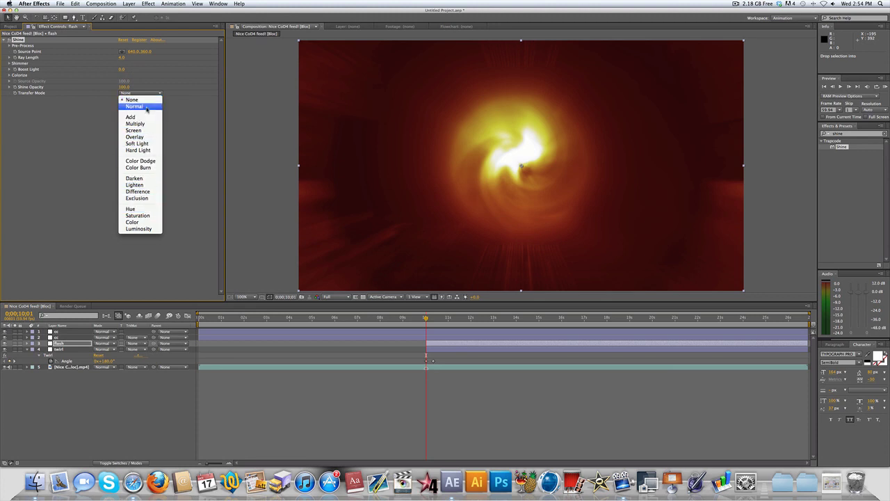
left_click(134, 137)
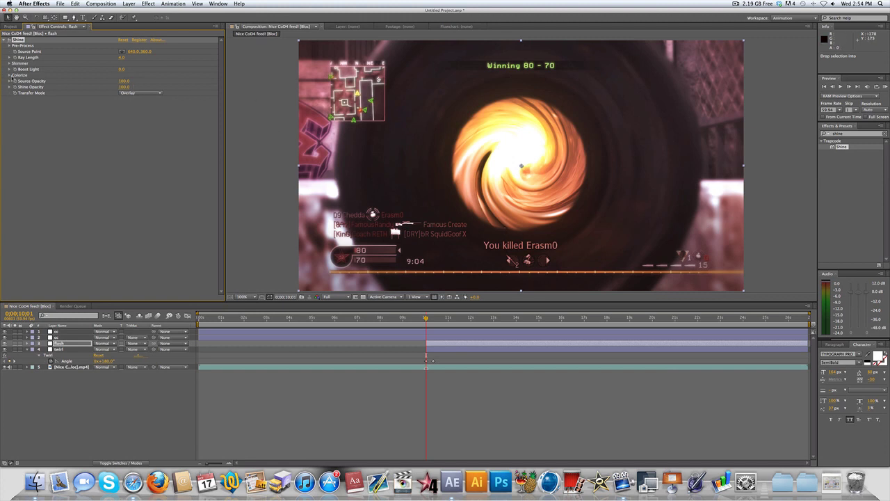
left_click(9, 75)
left_click(141, 82)
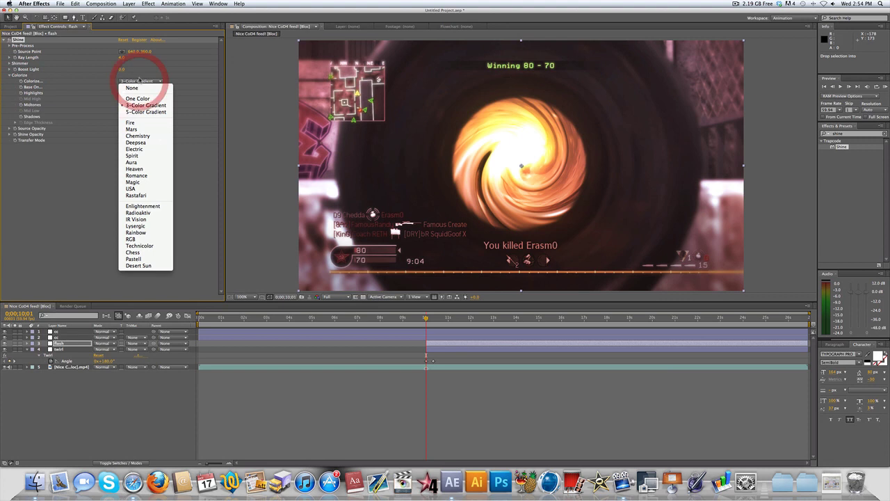
left_click(128, 105)
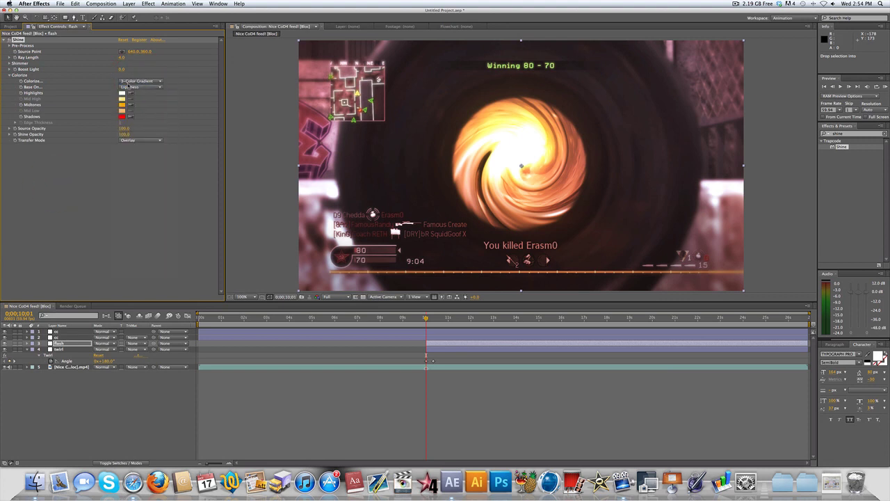
left_click(139, 82)
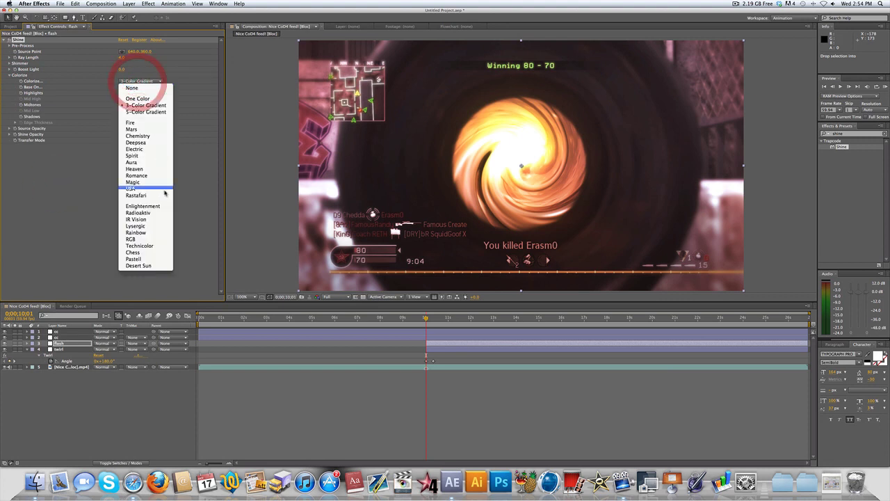
left_click(168, 260)
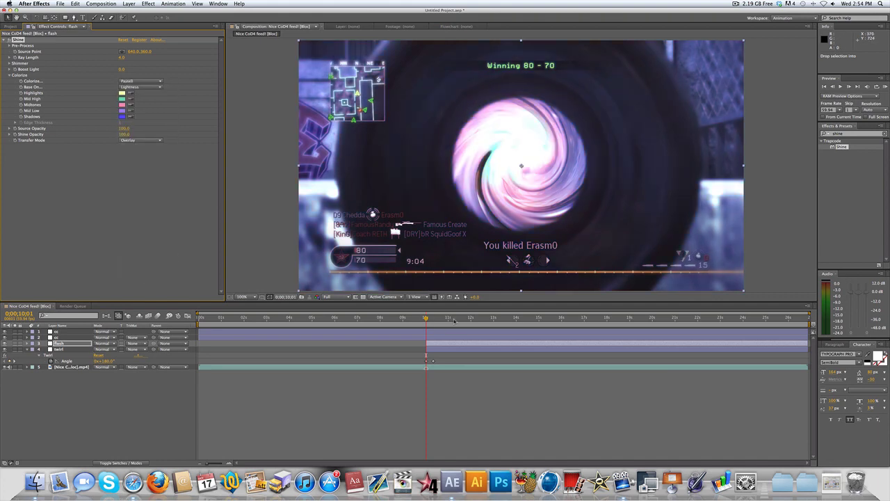
- Hide both cc layers and examine the Shine coloring without them, ending at 0;00;10;01
left_click(449, 317)
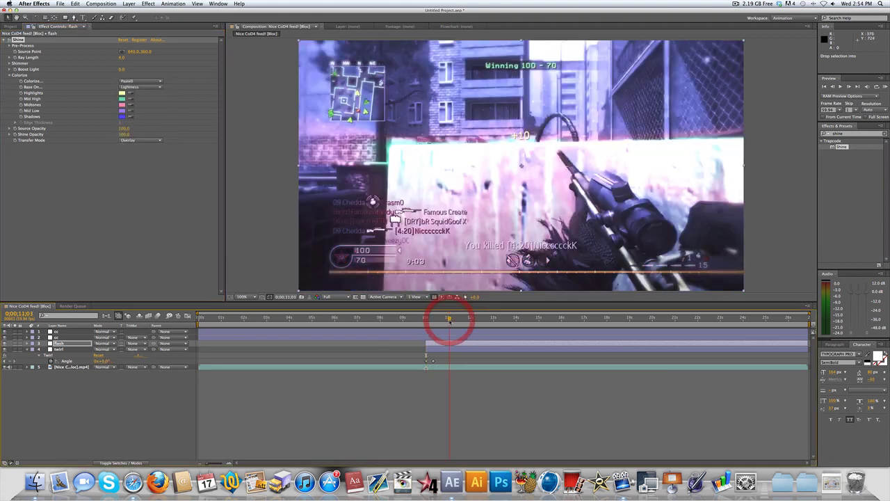
left_click_drag(8, 334, 7, 339)
left_click(5, 338)
left_click(249, 403)
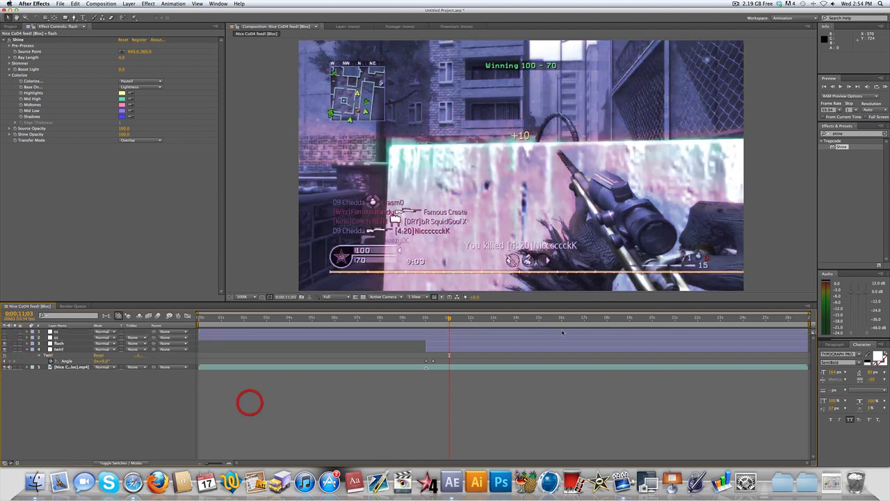
left_click_drag(568, 319, 426, 319)
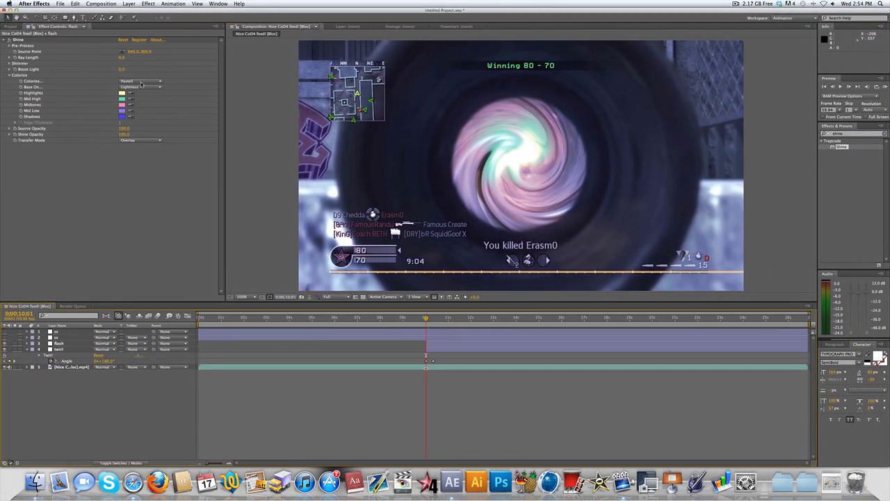
- Change Shine's Colorize preset to Lysergic, preview it further along the clip and make both cc layers visible again
left_click(141, 84)
left_click(149, 227)
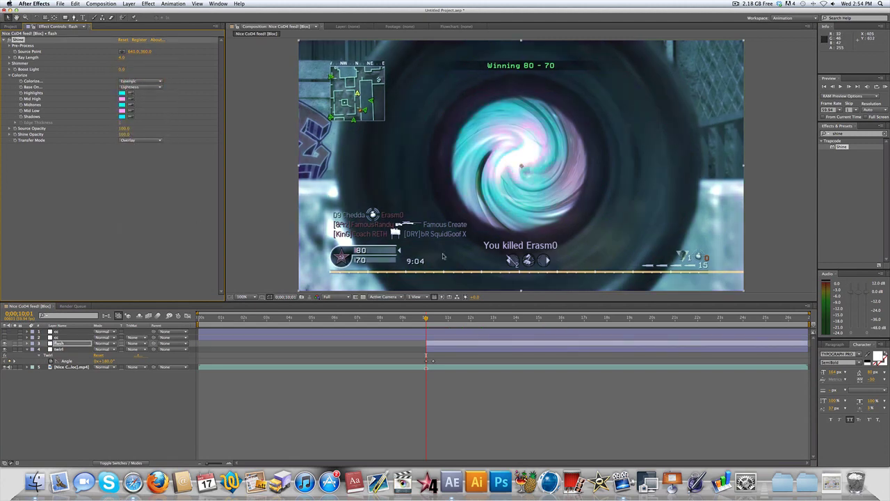
left_click(510, 317)
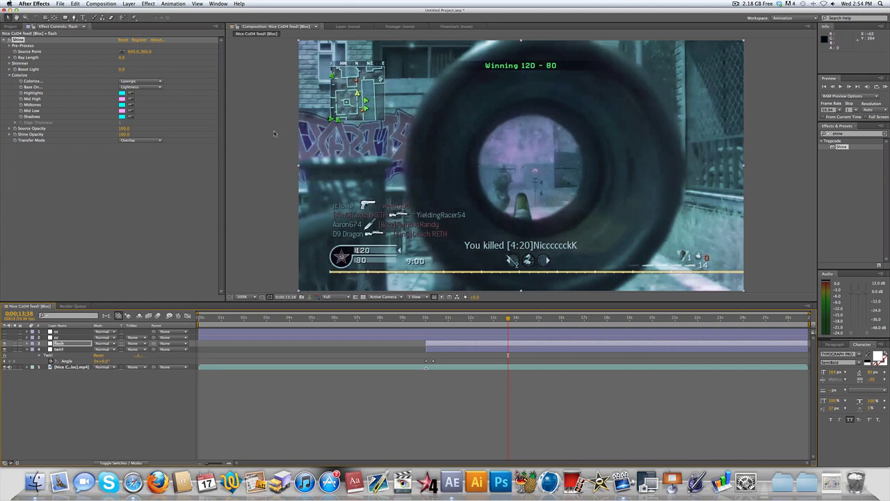
left_click(557, 318)
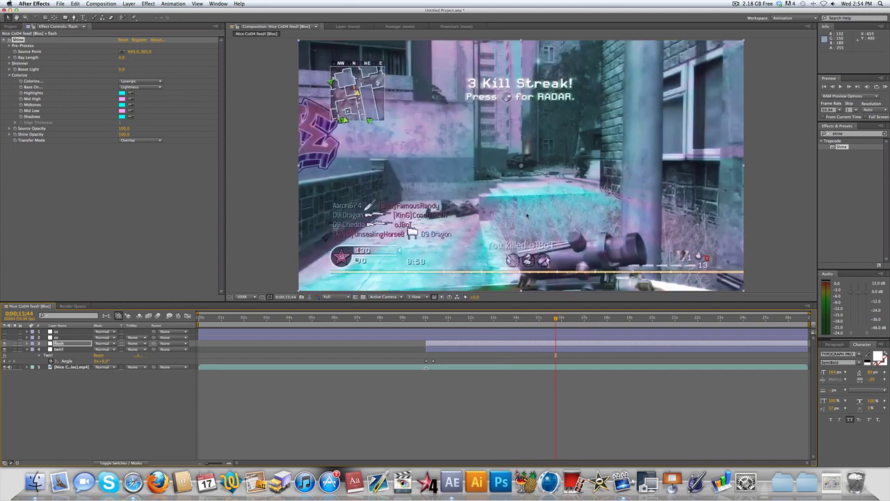
left_click(5, 337)
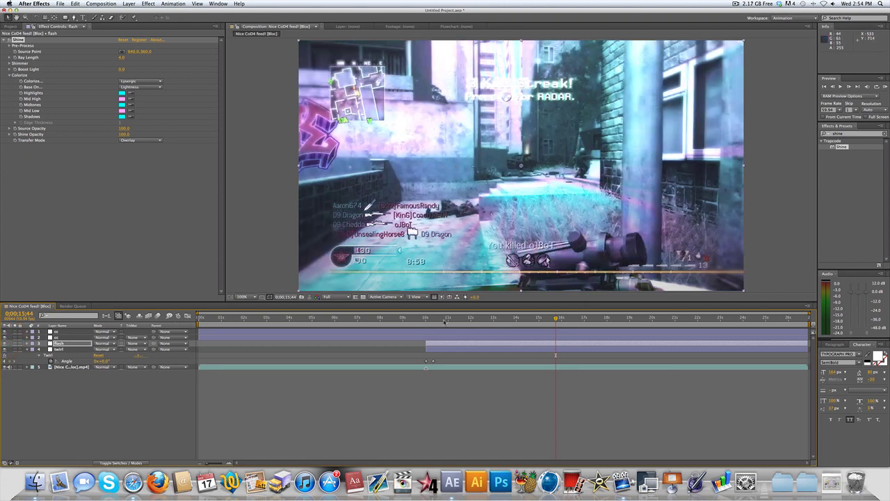
- Keyframe Shine Opacity on the flash layer from 100 at 0;00;10;01 to 0 at 0;00;10;31
left_click_drag(435, 320, 427, 321)
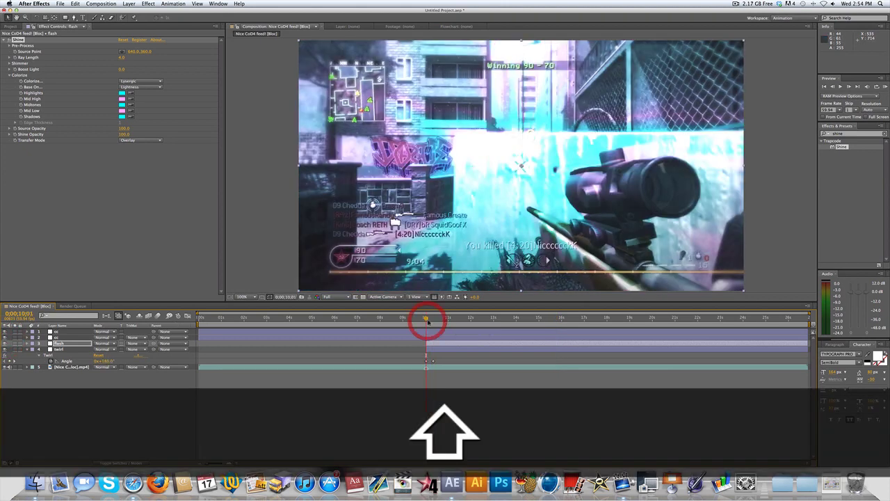
left_click(430, 319, "shift")
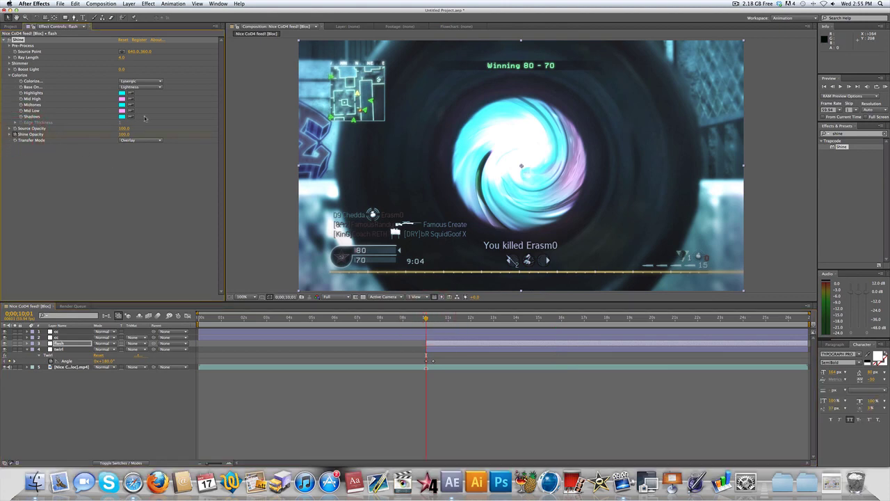
key("super+shift+Right")
key("super+shift+Right")
key("super+shift+Right")
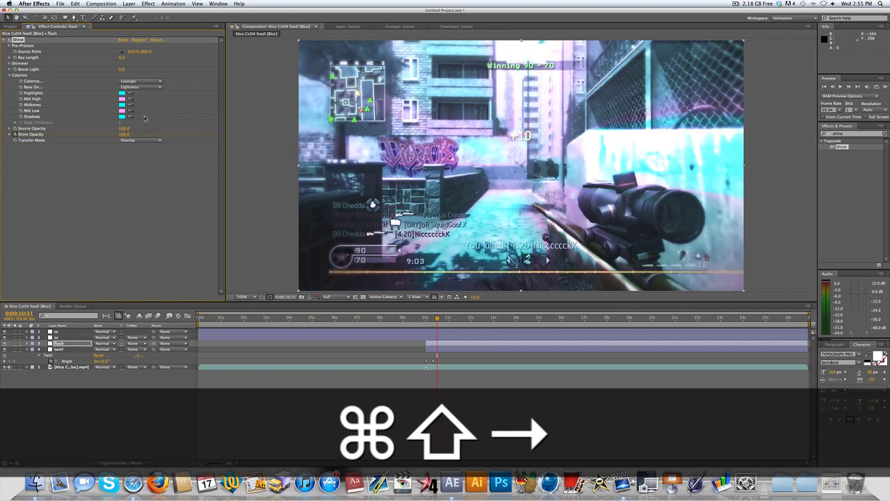
type("0")
left_click(113, 215)
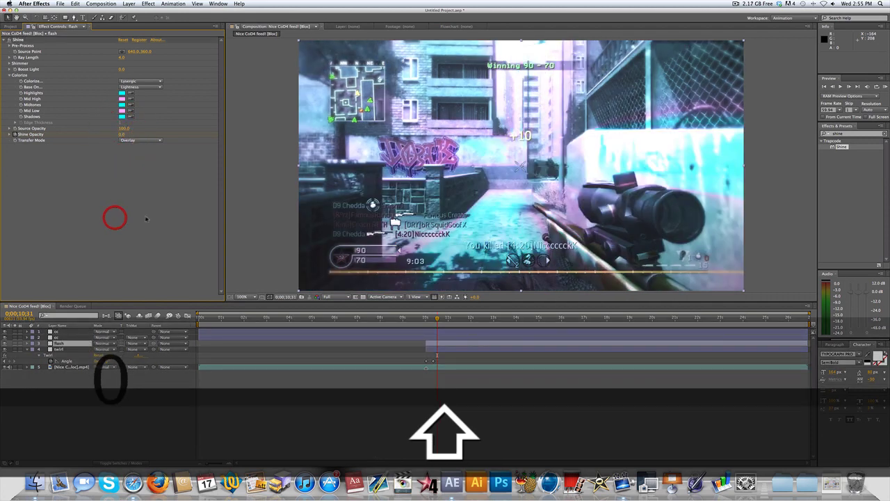
- Return to 0;00;10;01 and add a Levels effect after Shine on the flash layer
left_click(425, 318, "shift")
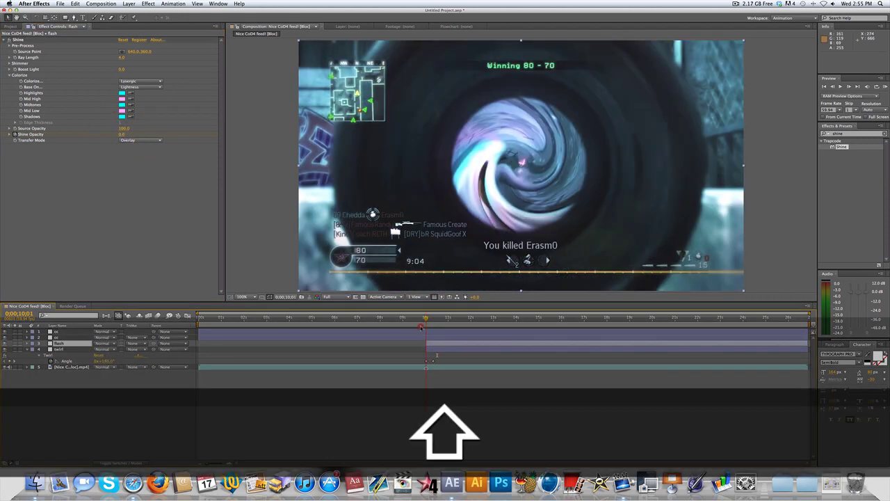
left_click(854, 133)
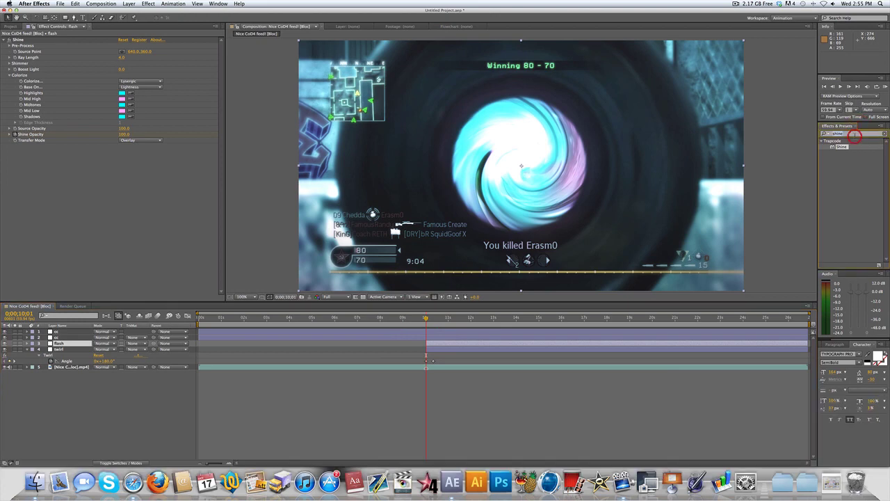
key("cmd+a")
type("leve")
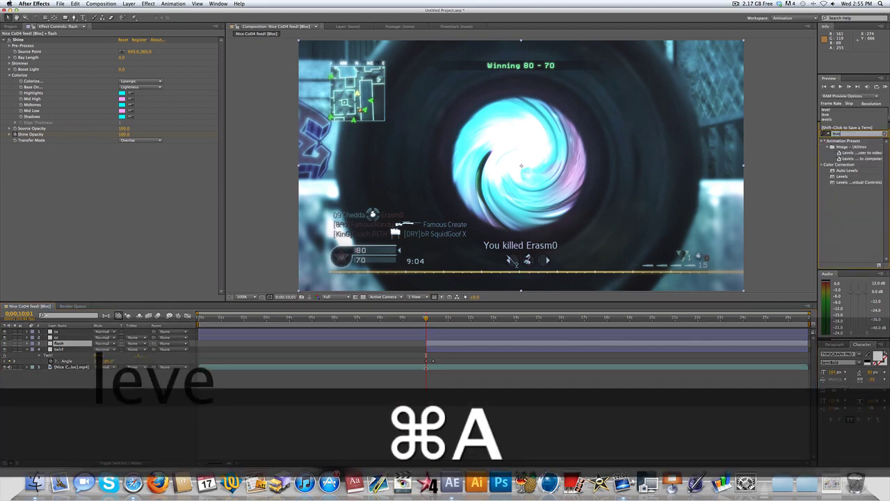
left_click_drag(849, 177, 135, 202)
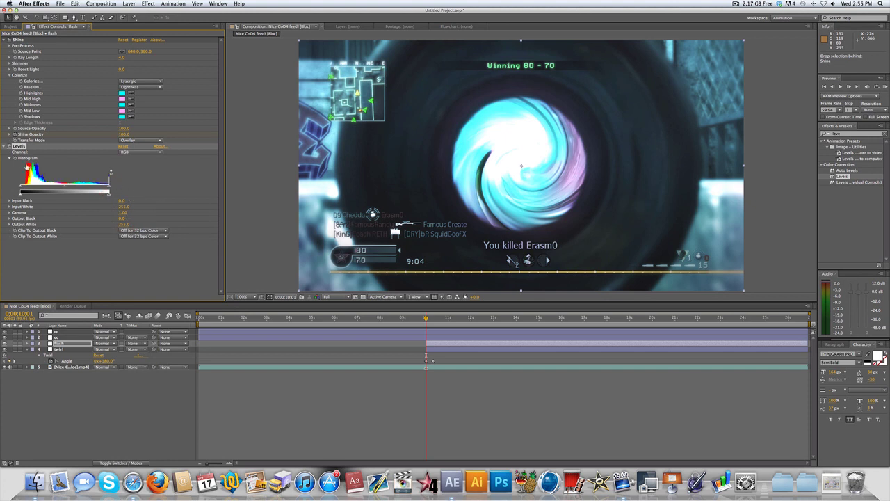
- Keyframe the Levels Histogram with Input White at 187 at 0;00;10;01 and 255 at 0;00;10;21
left_click(14, 159)
left_click_drag(103, 189, 85, 189)
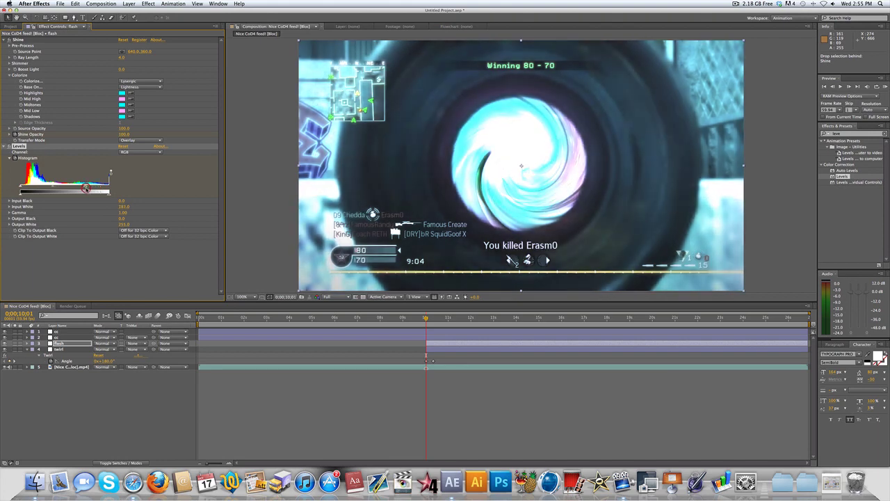
key("ctrl+shift+Right")
key("ctrl+shift+Right")
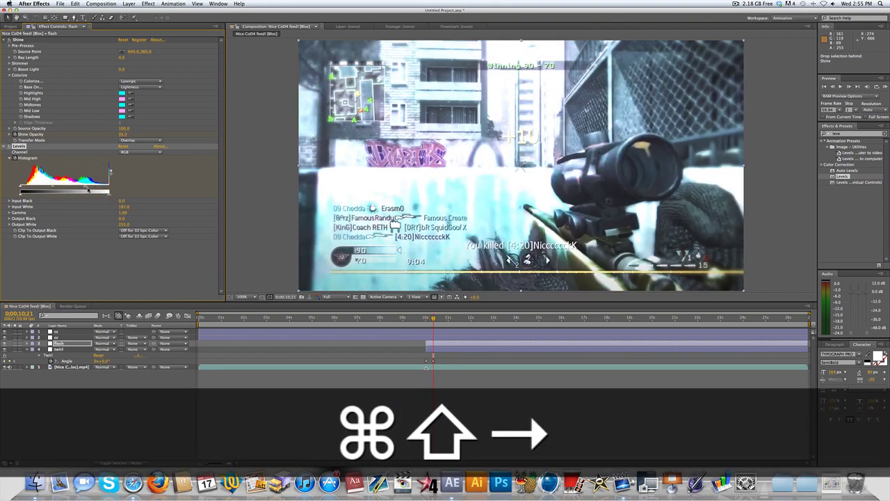
left_click_drag(111, 189, 143, 190)
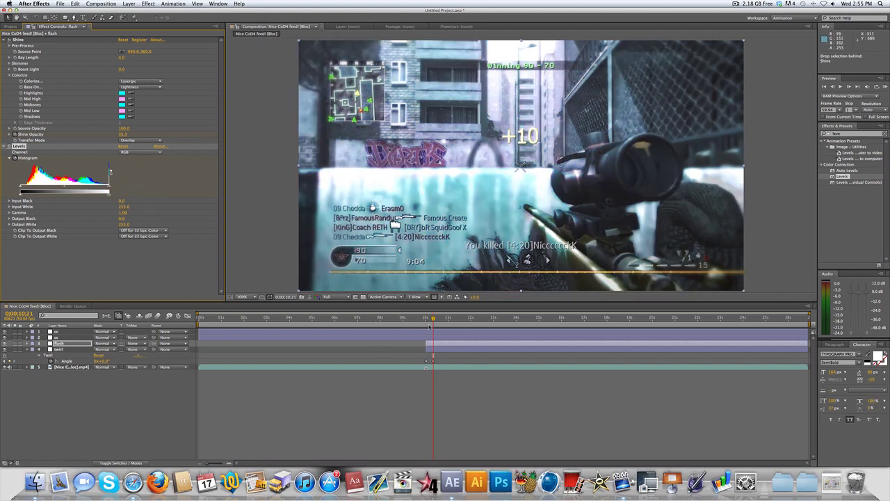
- Trim the flash and twirl layers to end at 0;00;10;21
key("shift")
left_click(439, 349, "shift")
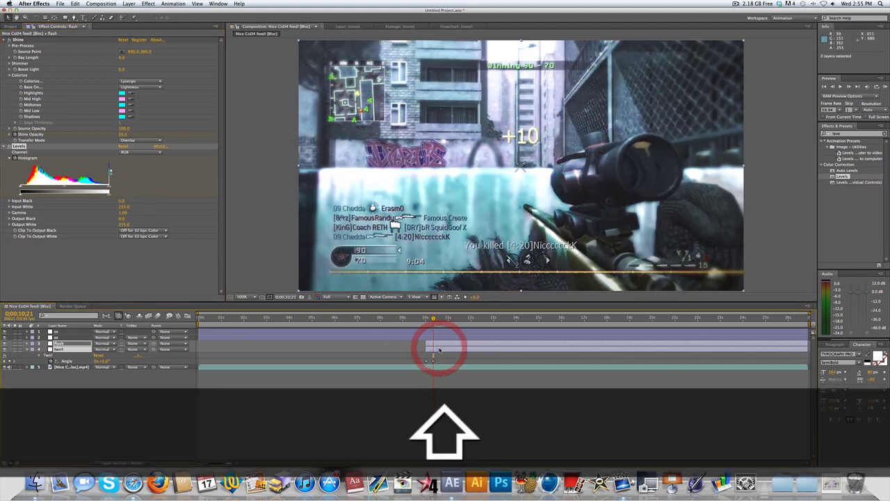
key("alt+bracketright")
scroll(440, 350, "up", 5)
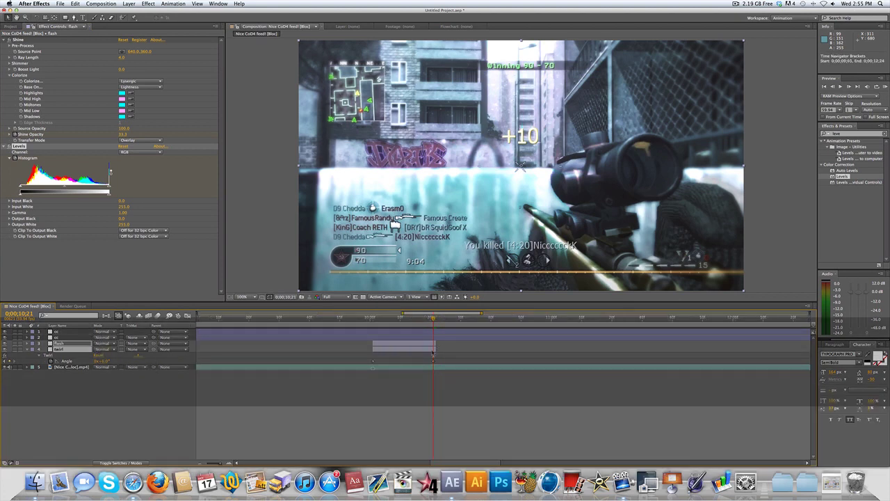
- Scrub the timeline across the flash and twirl layers to review the combined effect, stopping at 0;00;10;04
left_click(369, 321)
left_click_drag(394, 319, 431, 321)
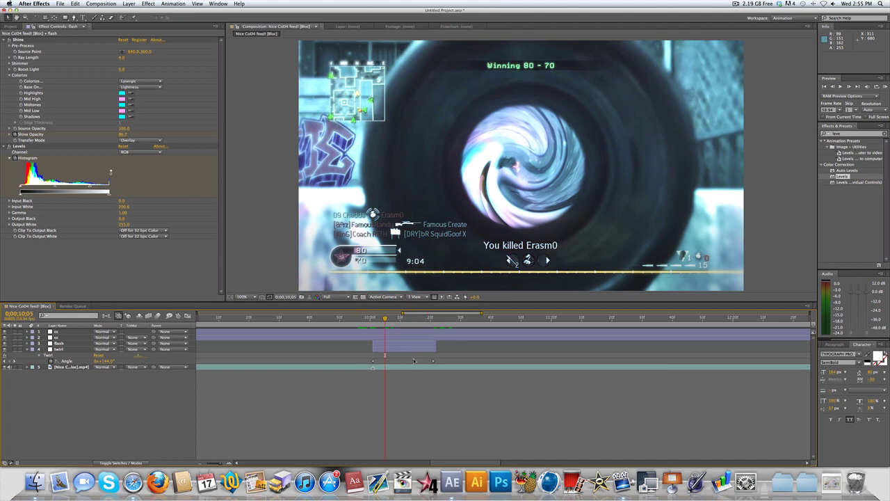
left_click_drag(376, 323, 383, 323)
left_click(383, 323)
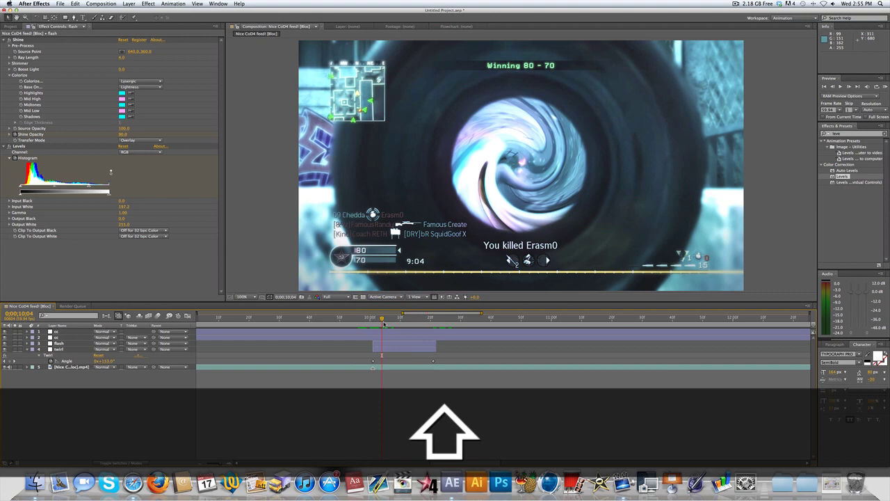
- Switch to Safari and load the gyazo.com website
key("ctrl+Right")
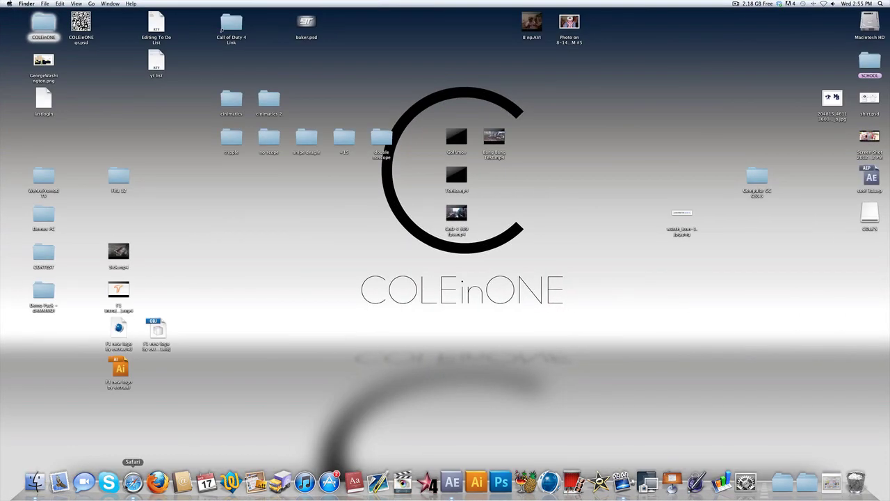
left_click(133, 481)
left_click(291, 20)
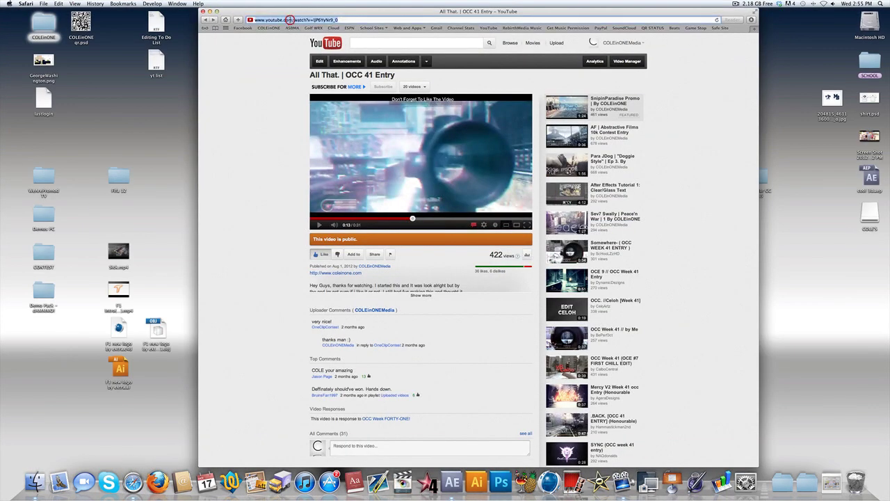
type("gyazo.com")
key("Return")
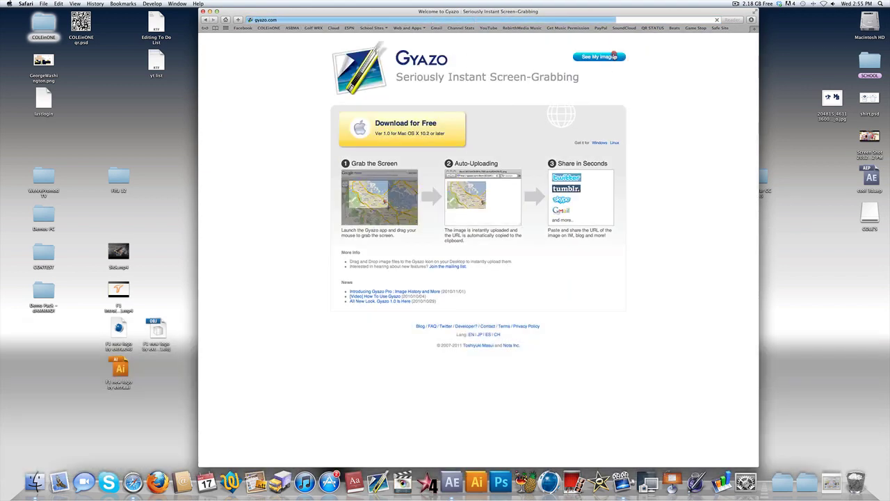
- View the second screenshot in the Gyazo image history at full size and return to the After Effects composition
left_click(599, 56)
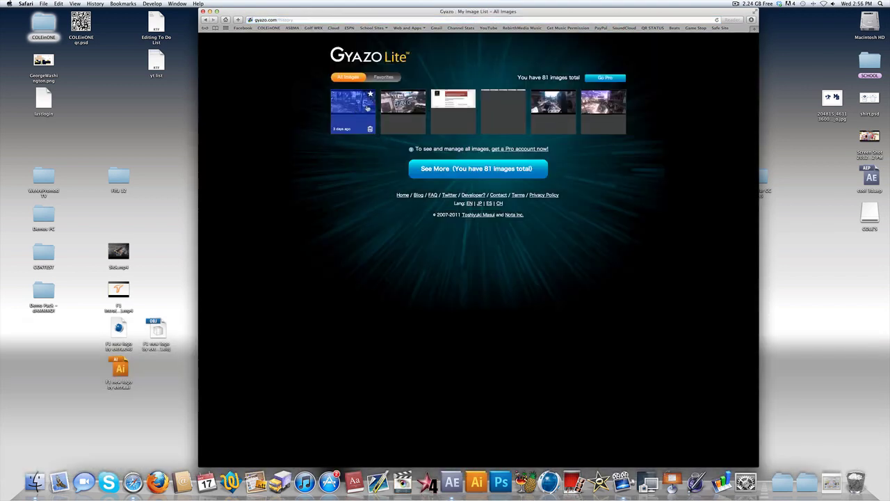
left_click(392, 104)
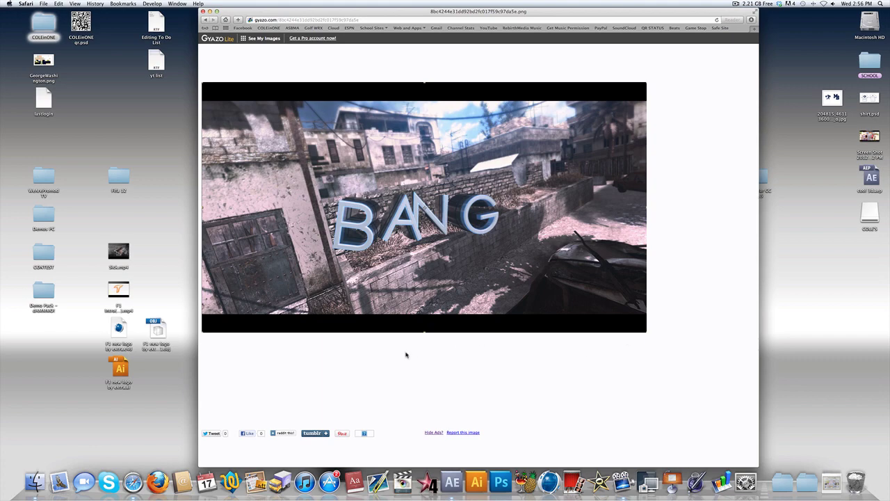
key("ctrl+Left")
key("ctrl+Left")
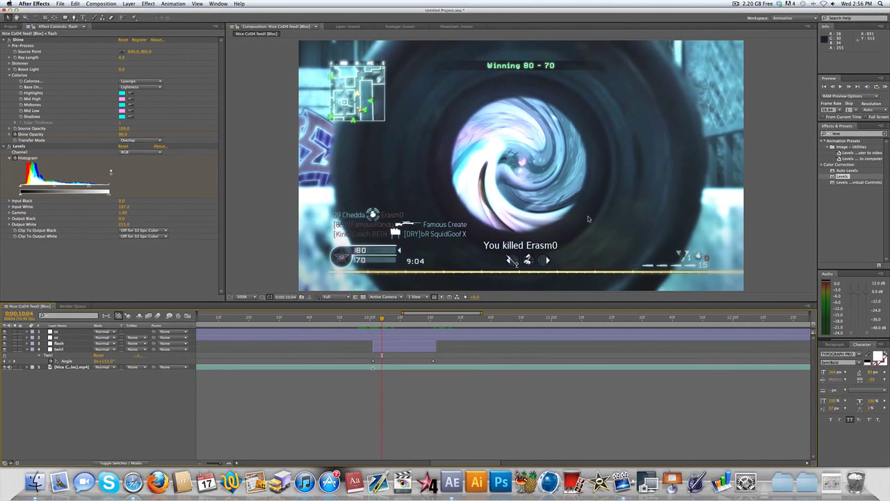